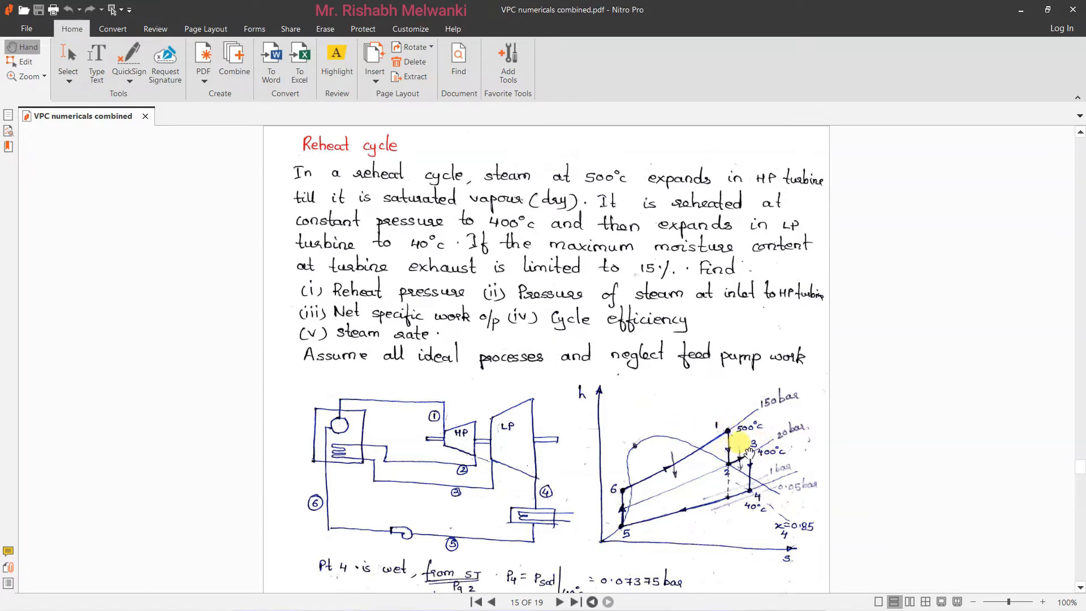
Review the reheat cycle problem's statement, plant and h-s diagrams, and worked solution in the PDF.
scroll(627, 498, "down", 3)
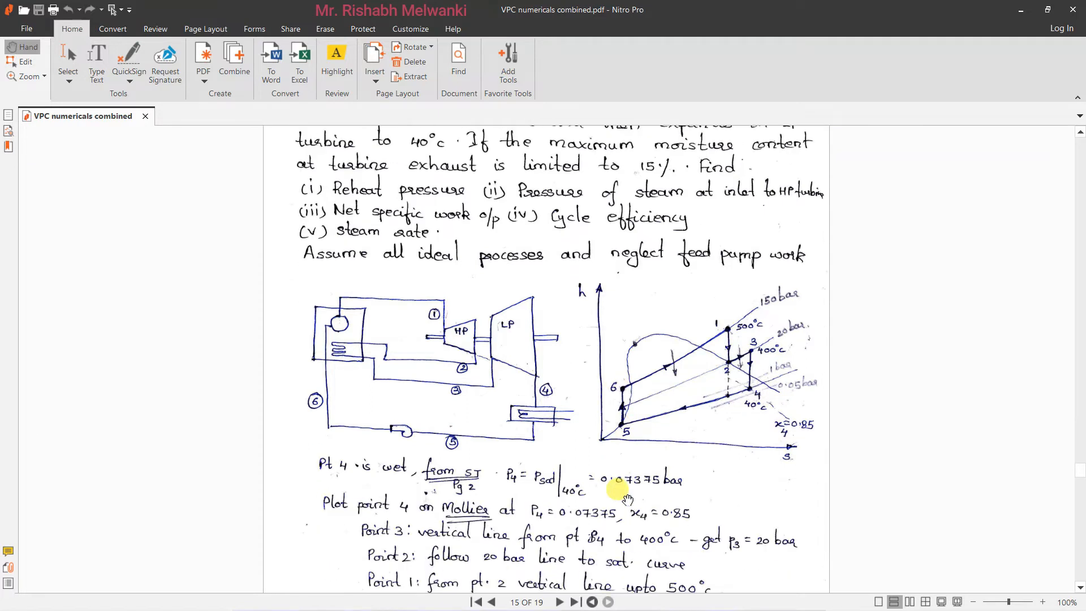
scroll(627, 498, "up", 4)
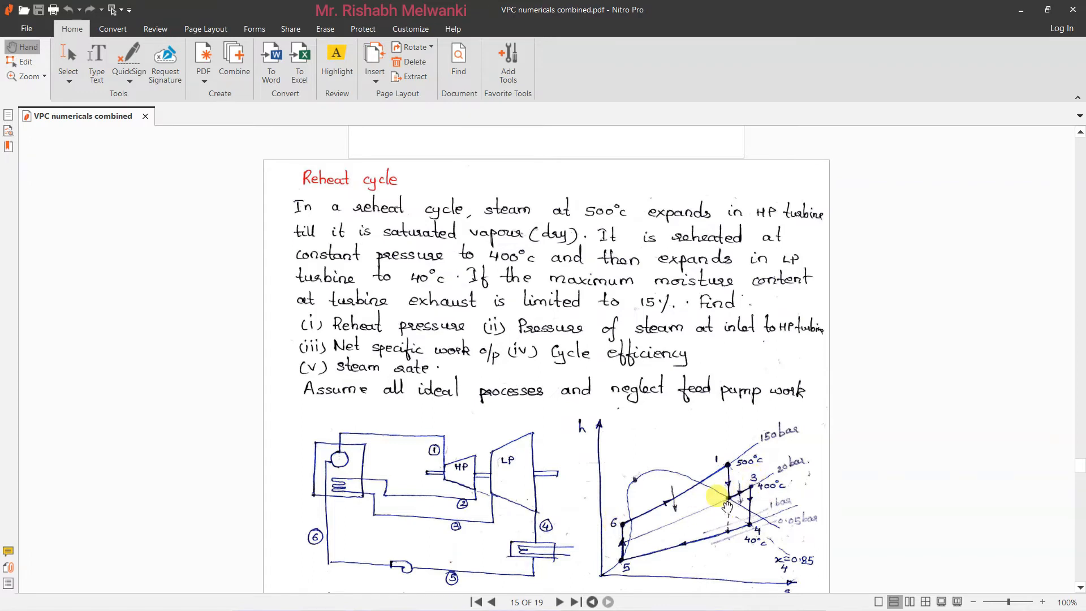
scroll(722, 500, "down", 10)
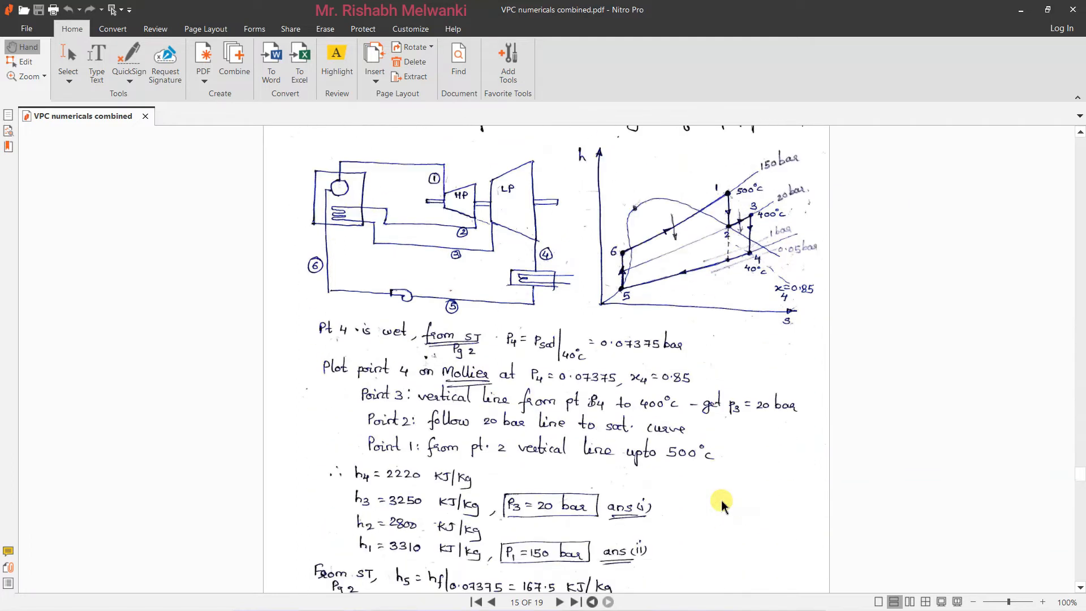
scroll(623, 470, "down", 3)
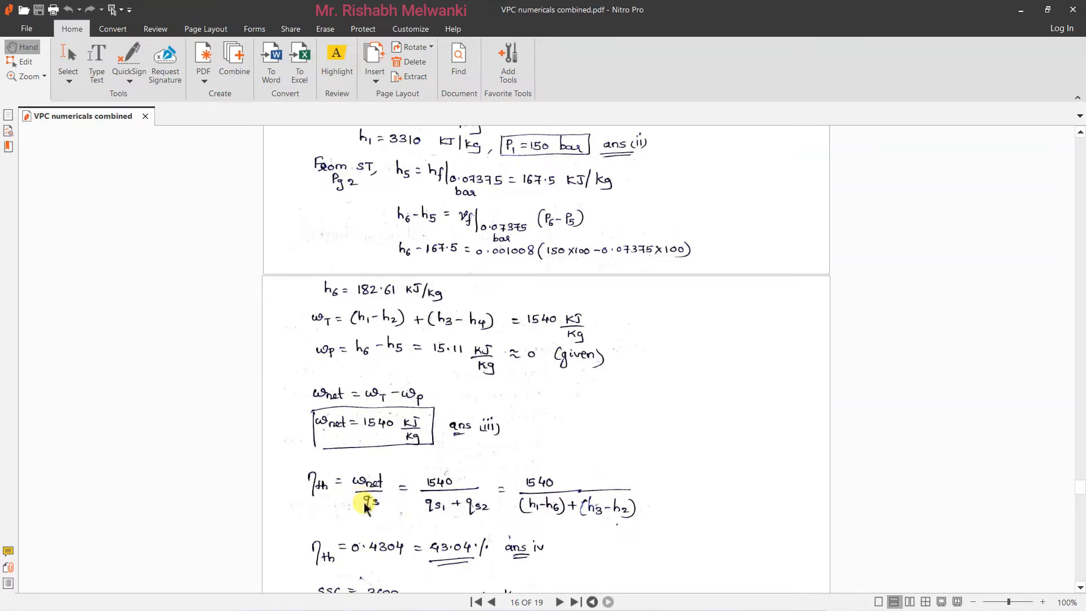
scroll(366, 514, "down", 3)
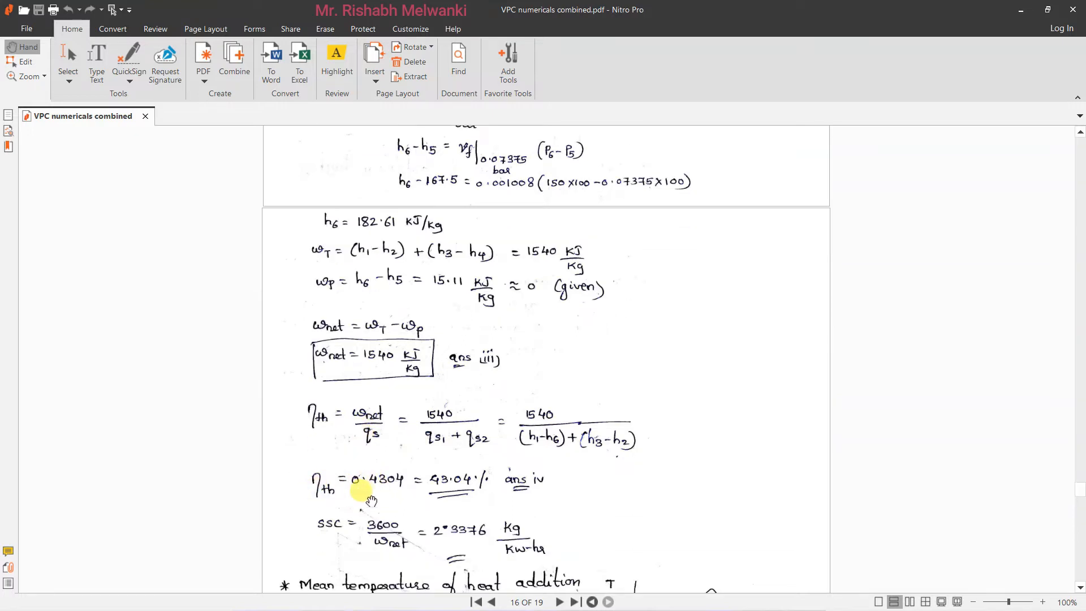
scroll(371, 501, "up", 20)
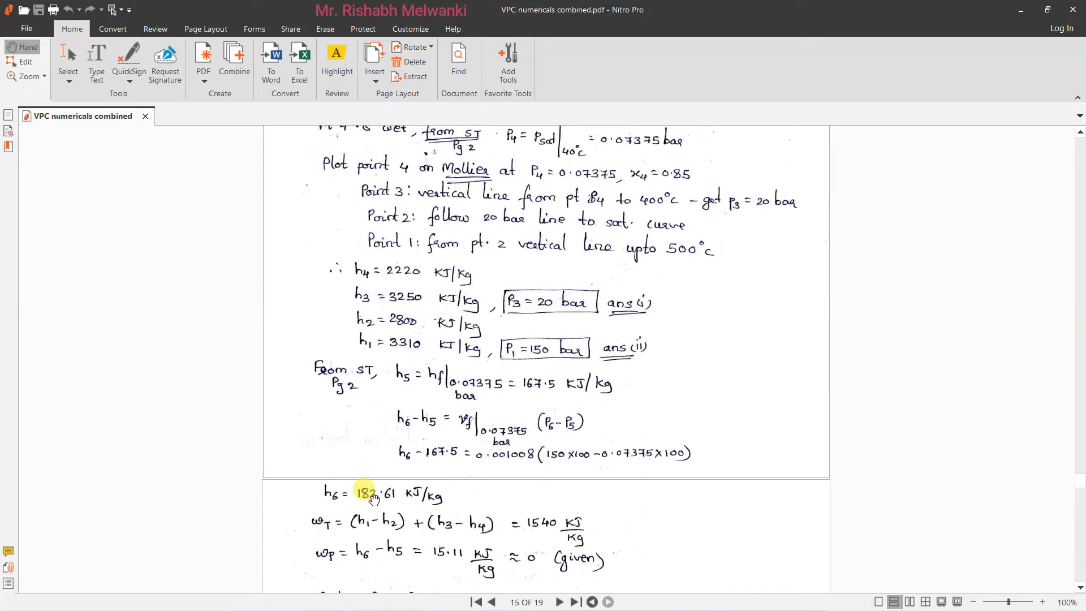
scroll(373, 498, "up", 7)
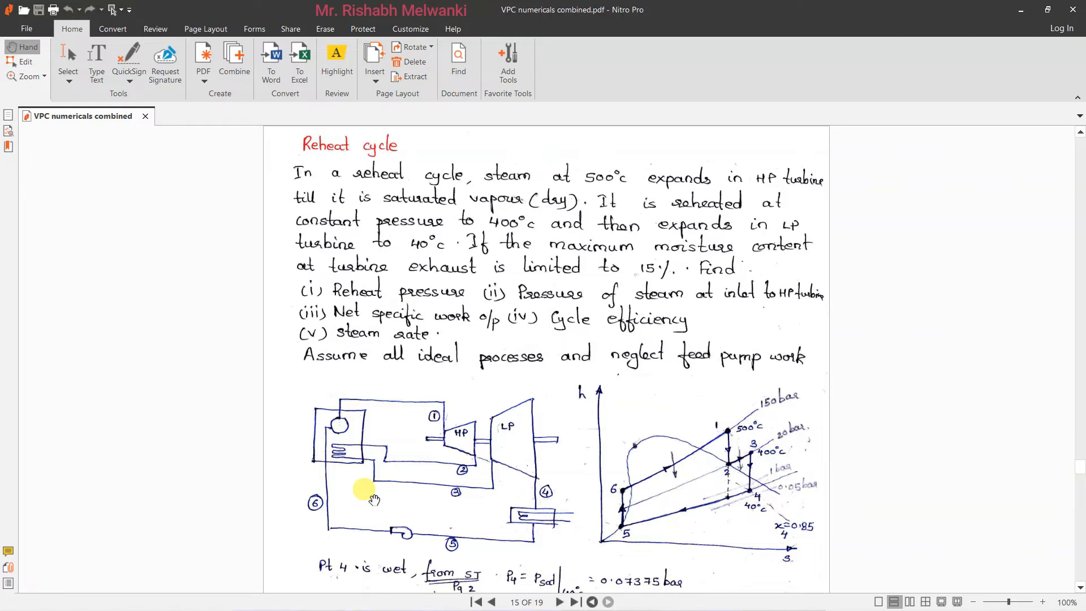
Tile the PDF beside the CYCLEPAD folder window and launch CPAD.EXE.
key("super+Right")
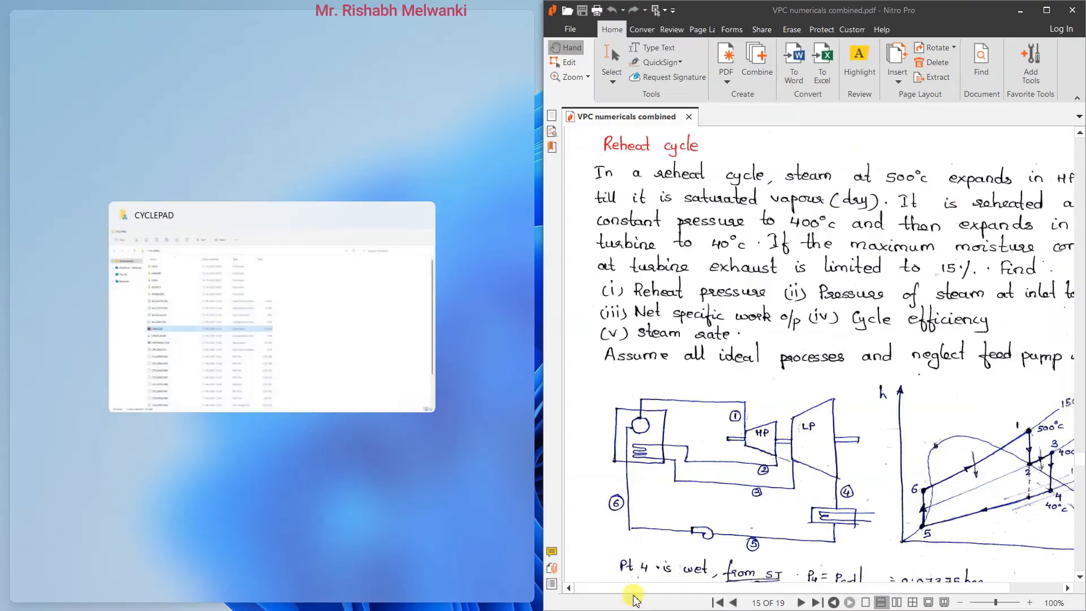
left_click(355, 353)
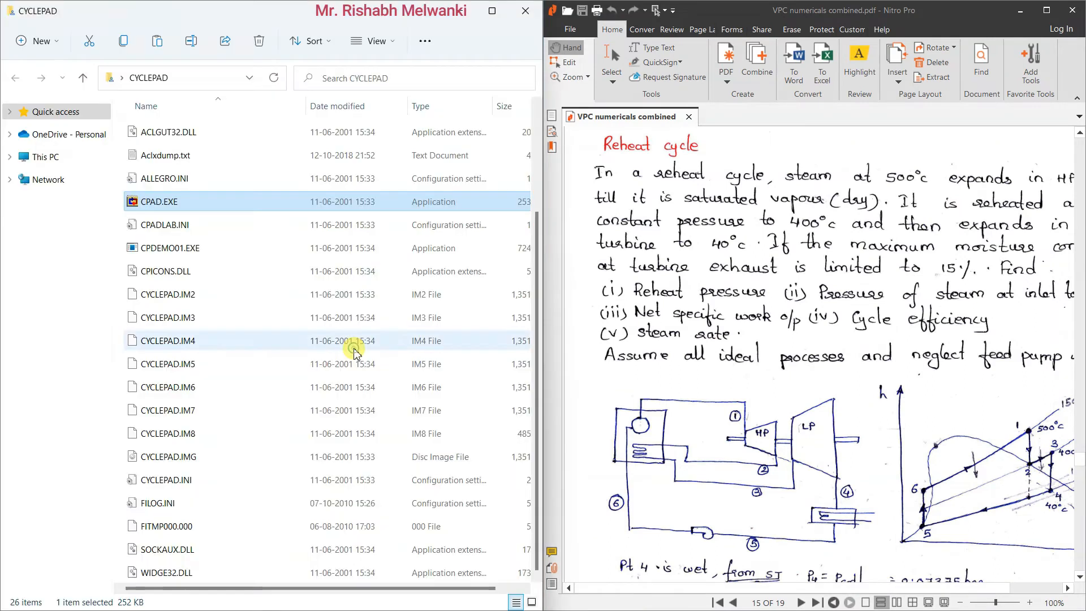
double_click(160, 201)
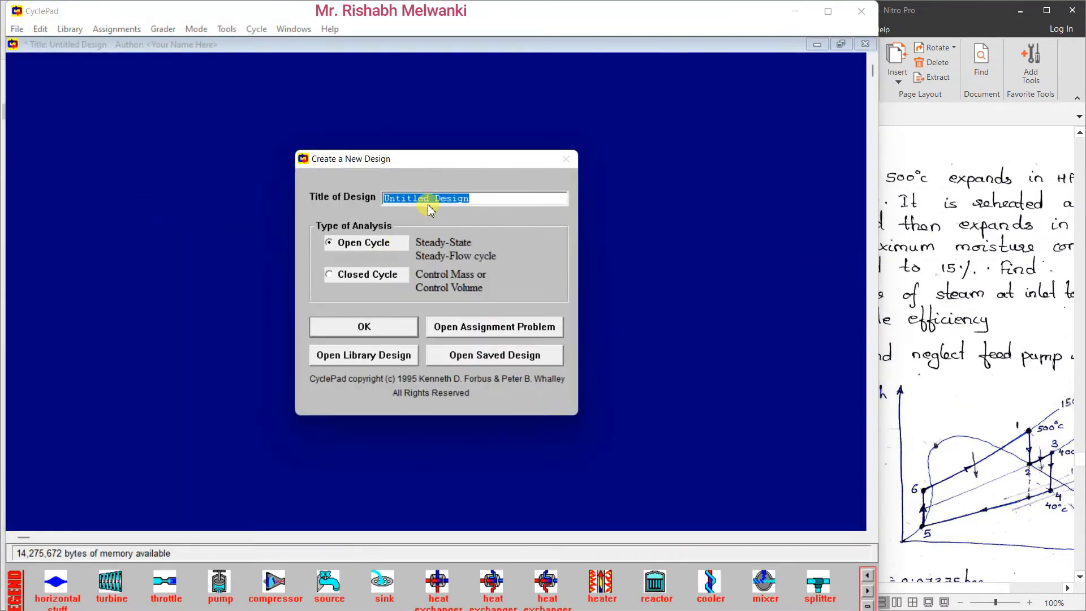
Create an open-cycle design titled "Reheat Rankine cycle" and dismiss the construction help.
type("Reheat R")
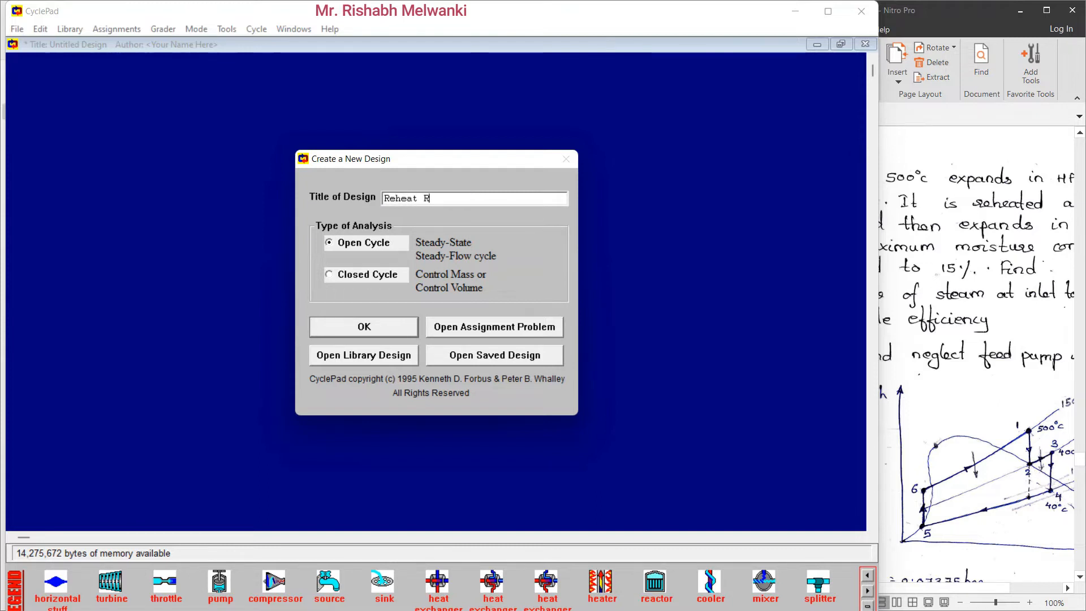
type("ankine cycle")
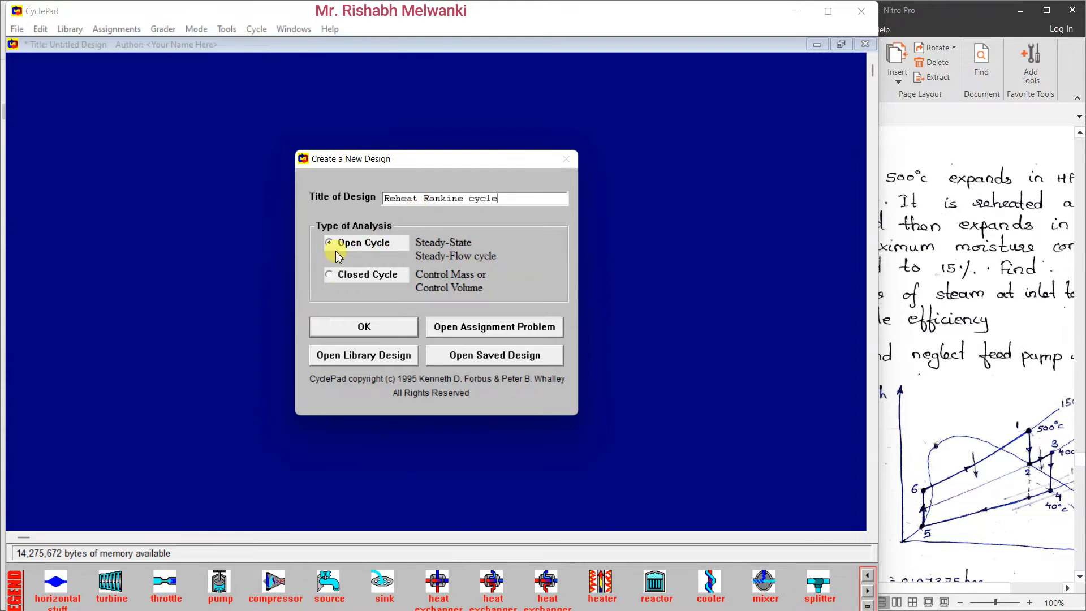
left_click(370, 328)
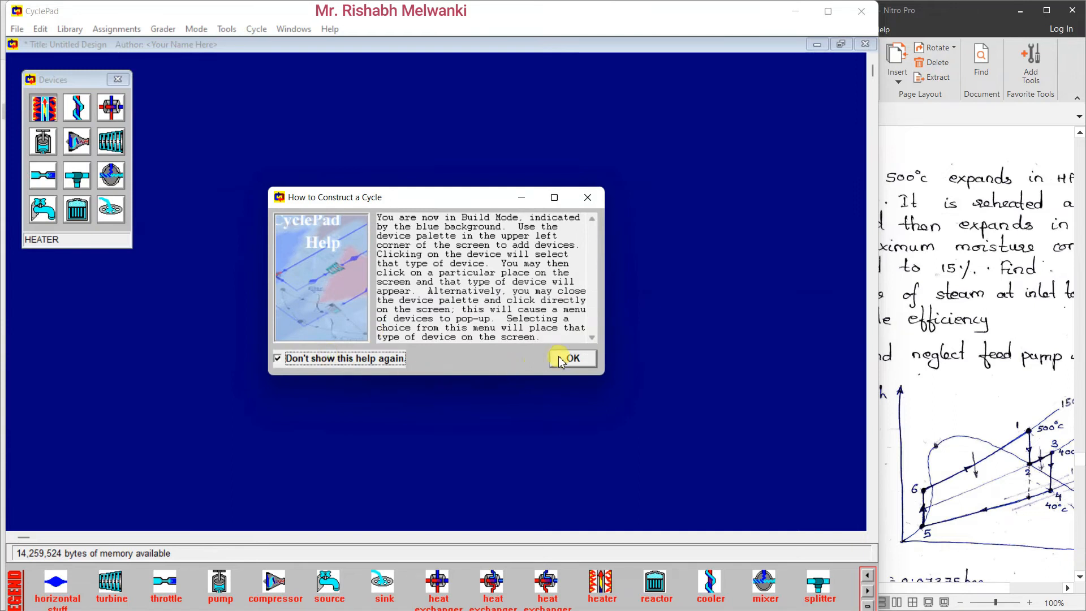
left_click(563, 358)
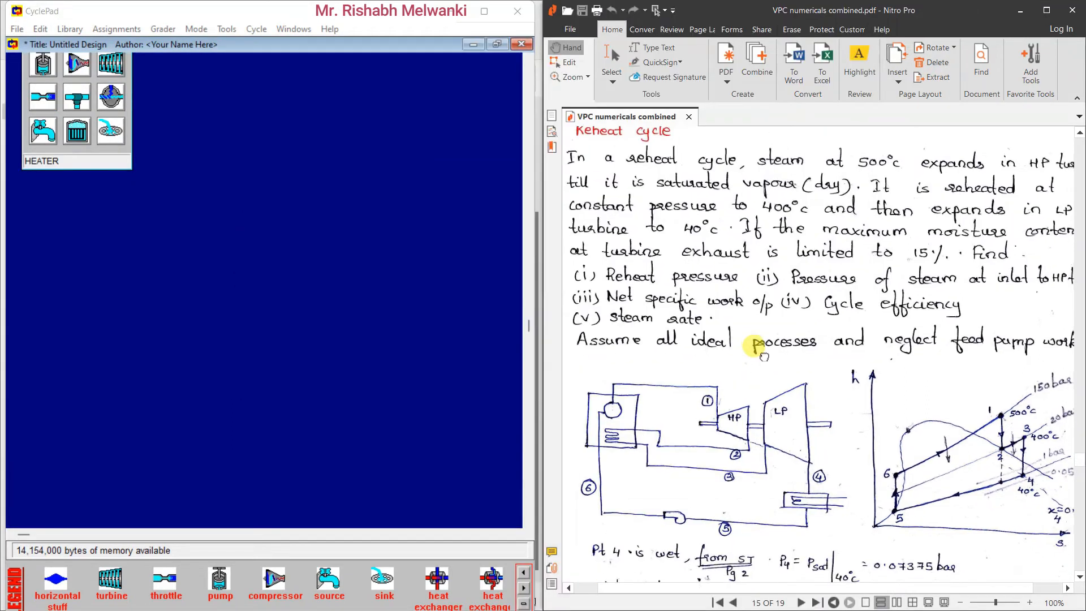
Keep the problem's plant diagram in view and place a heater with a turbine above and to its right.
left_click_drag(764, 356, 755, 345)
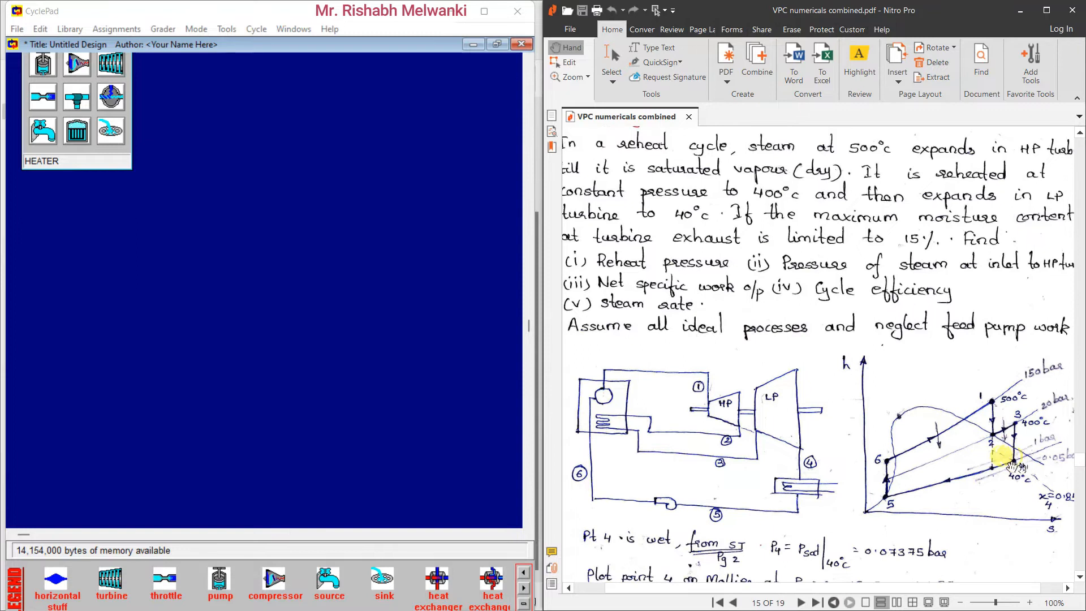
left_click_drag(1011, 464, 985, 467)
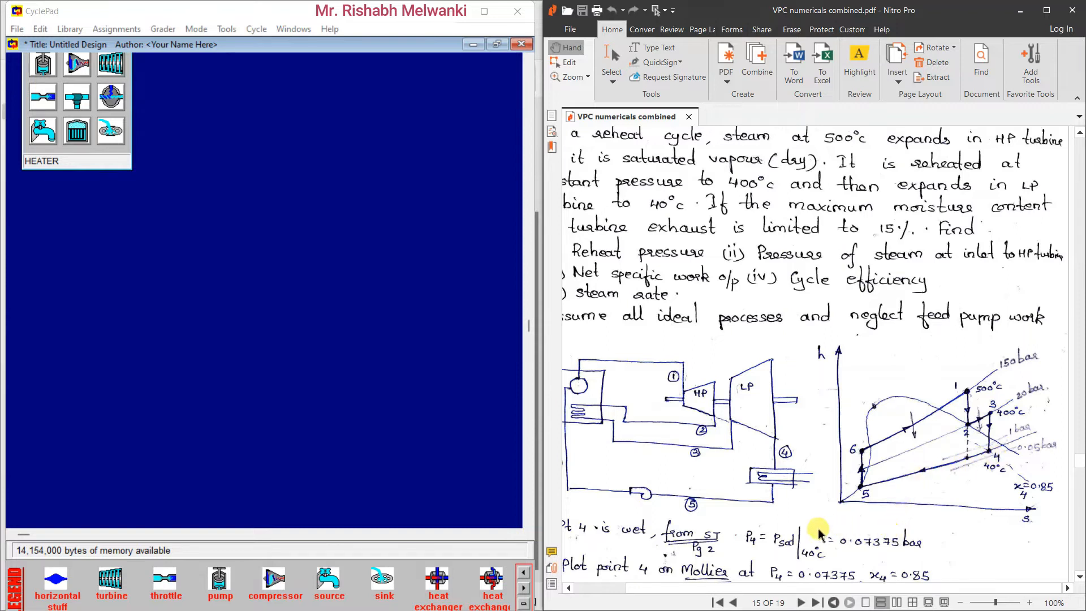
scroll(809, 594, "left", 2)
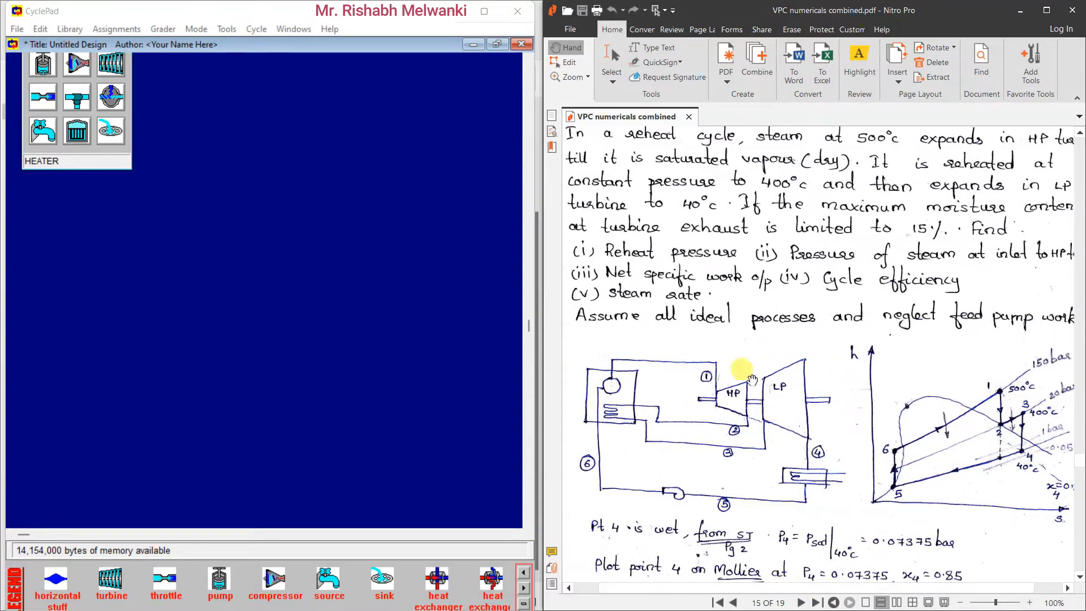
left_click(106, 243)
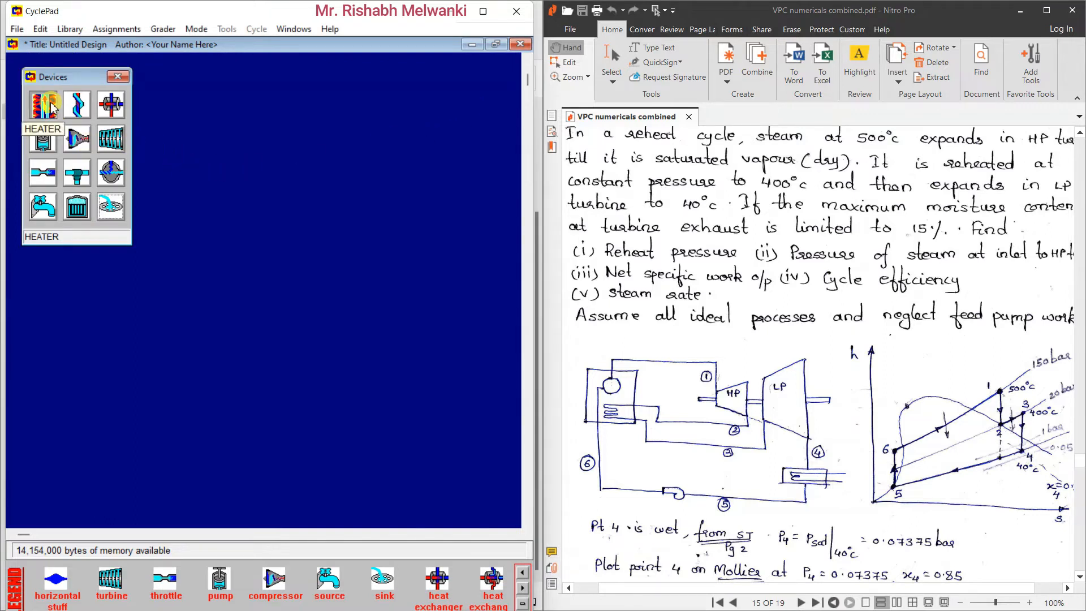
left_click_drag(50, 106, 193, 240)
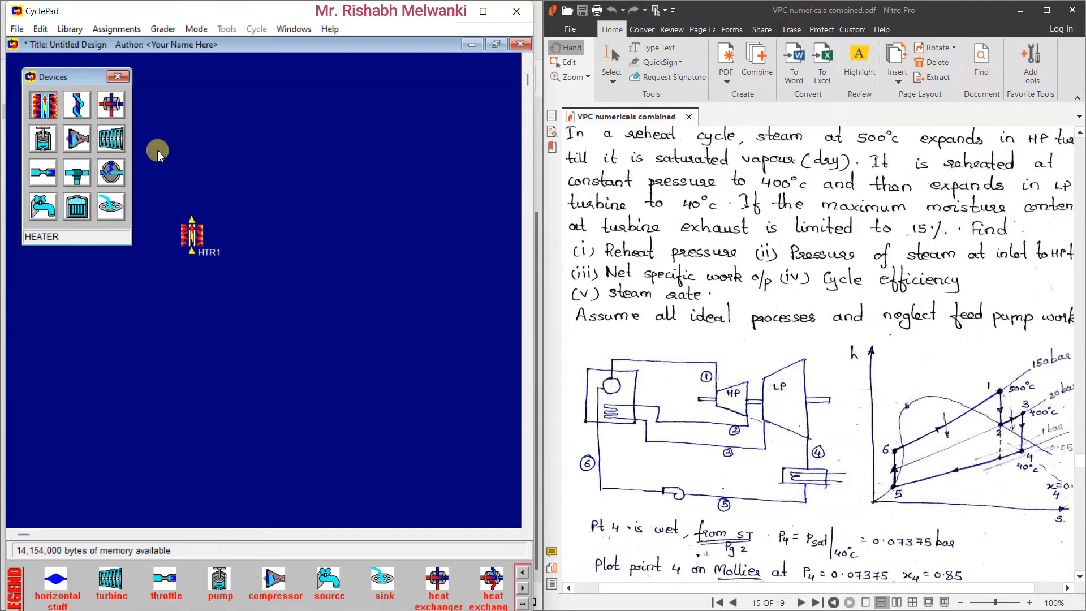
left_click_drag(115, 144, 247, 164)
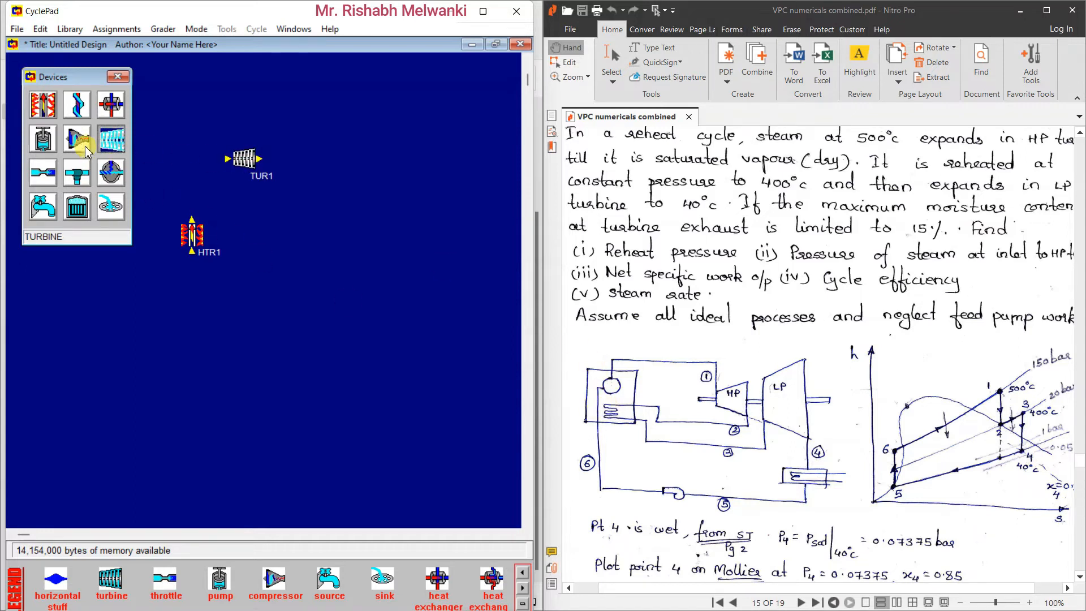
Add a second heater to the right of the turbine and rotate it 90° clockwise.
left_click(42, 111)
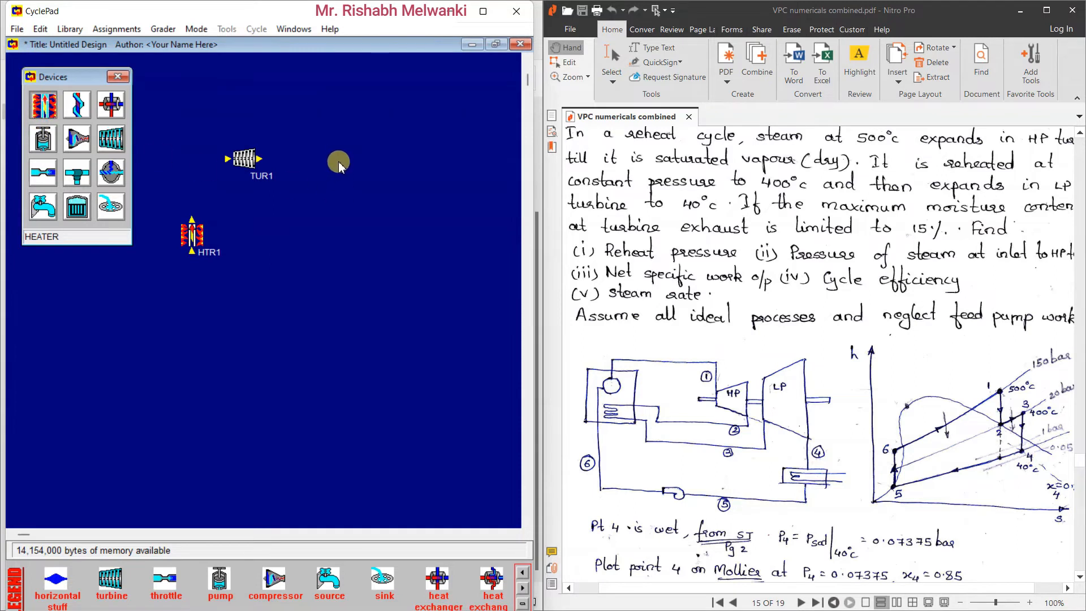
left_click(335, 162)
right_click(335, 163)
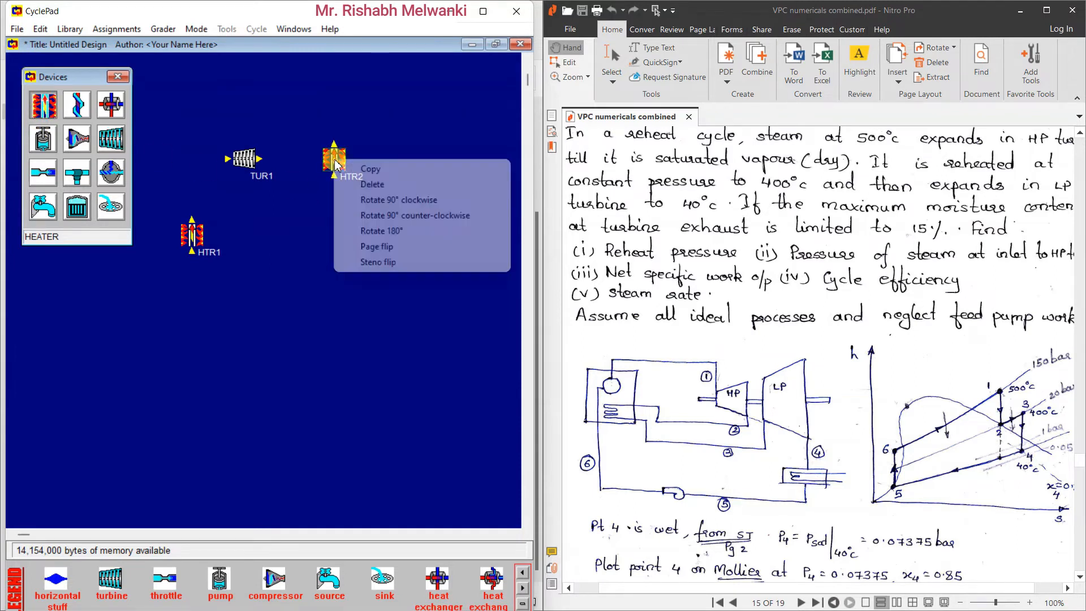
left_click(378, 200)
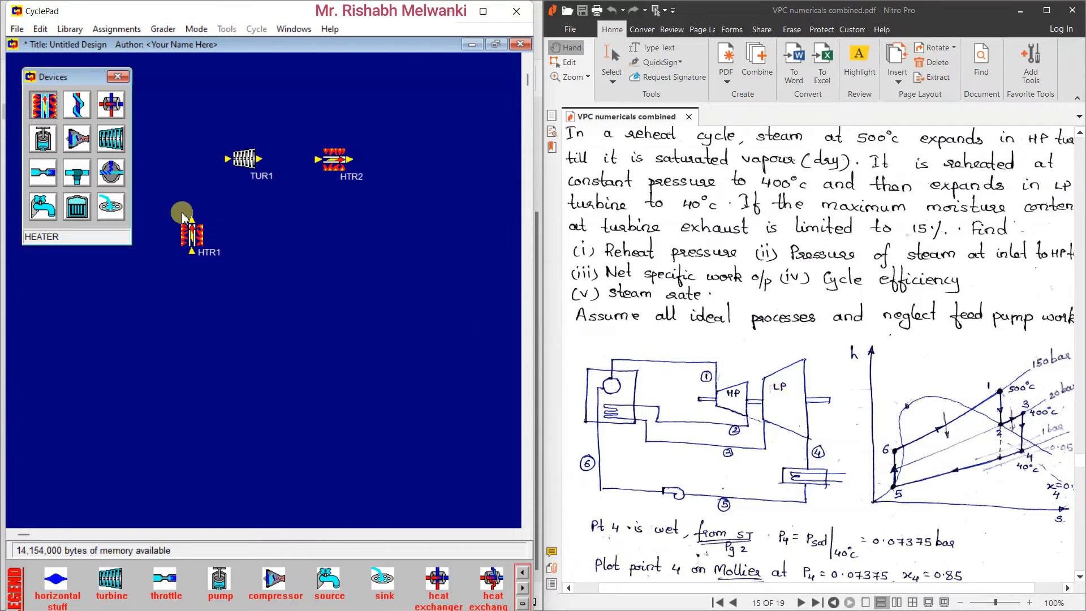
Add a second turbine after the reheater, a cooler below it to the right, and a pump at the bottom of the cycle.
left_click(116, 142)
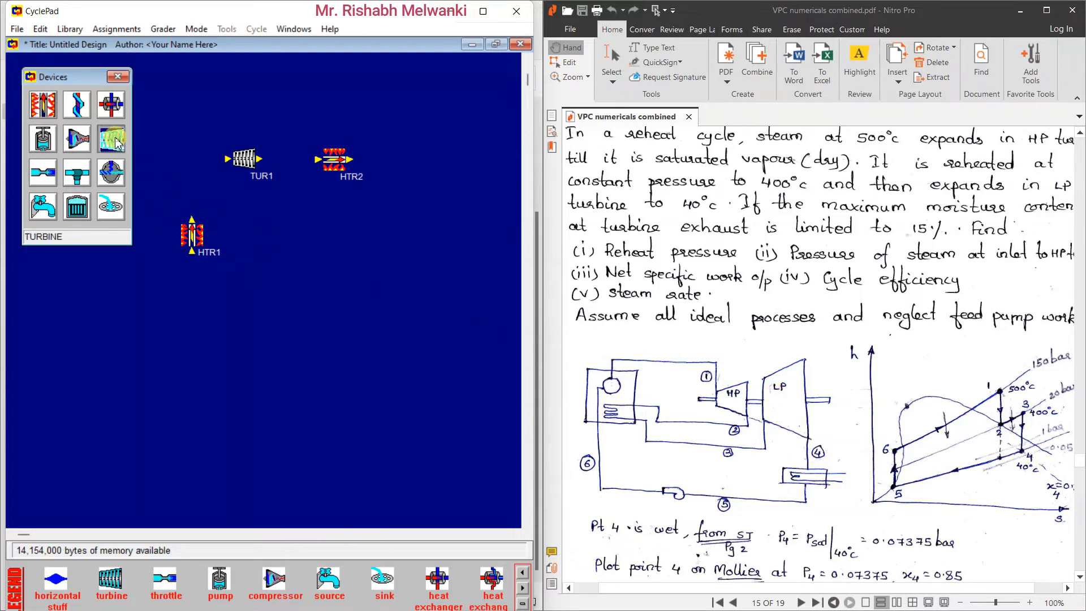
left_click(420, 162)
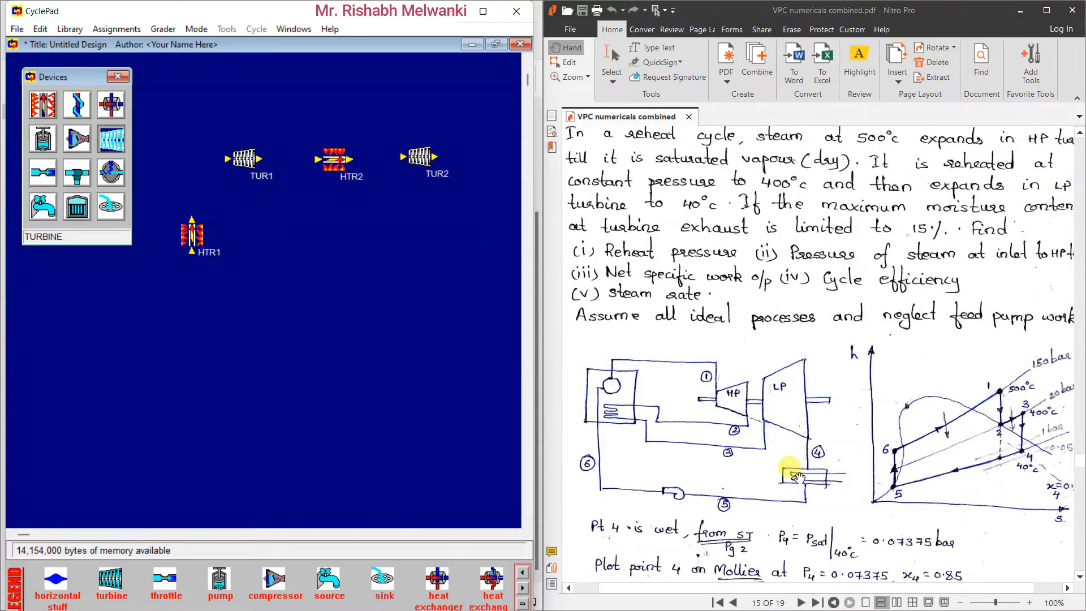
left_click(77, 106)
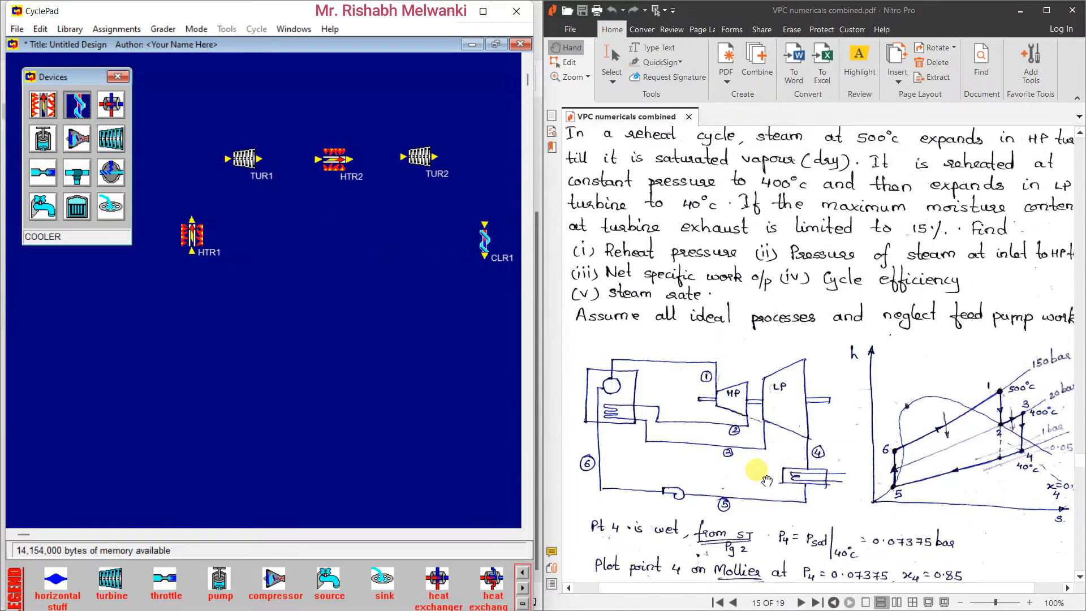
left_click(45, 139)
left_click(333, 303)
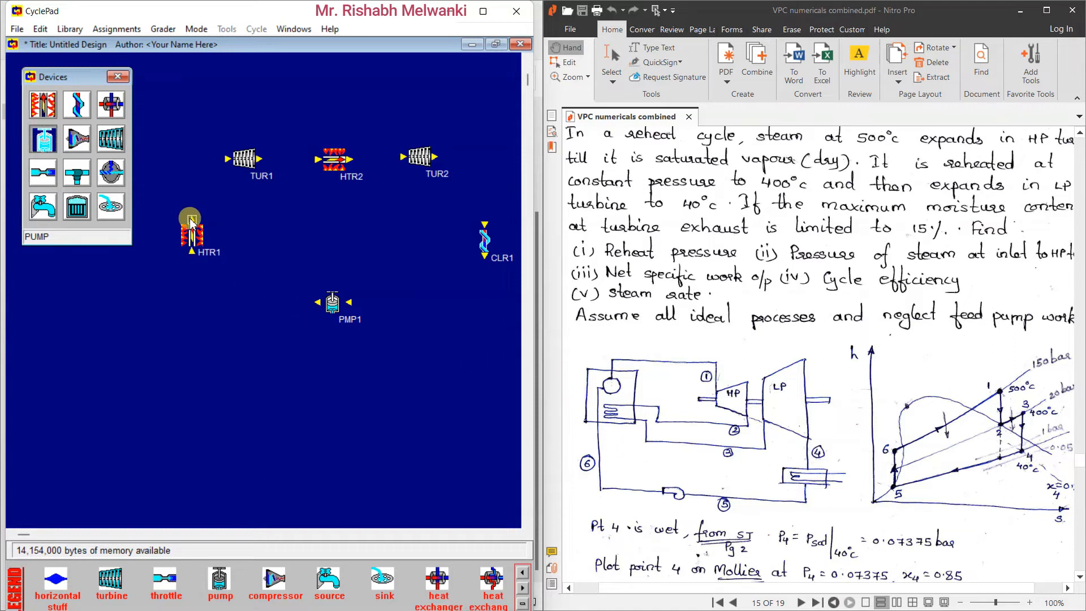
Connect HTR1, TUR1, HTR2, TUR2, CLR1 and PMP1 in order into a closed loop and proceed to Analyze Mode.
left_click_drag(191, 222, 229, 159)
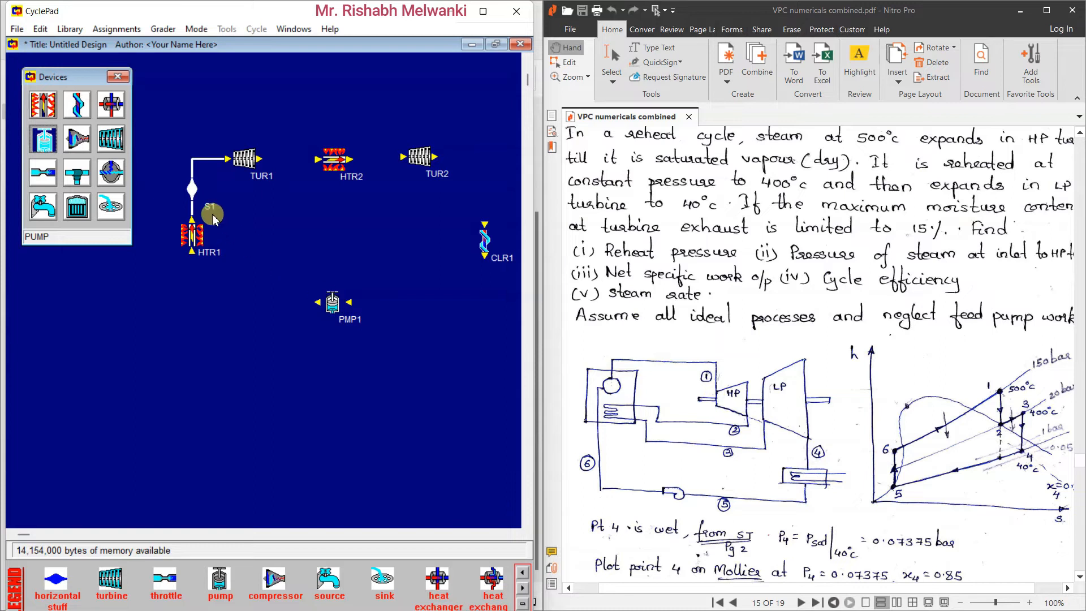
left_click_drag(261, 161, 485, 227)
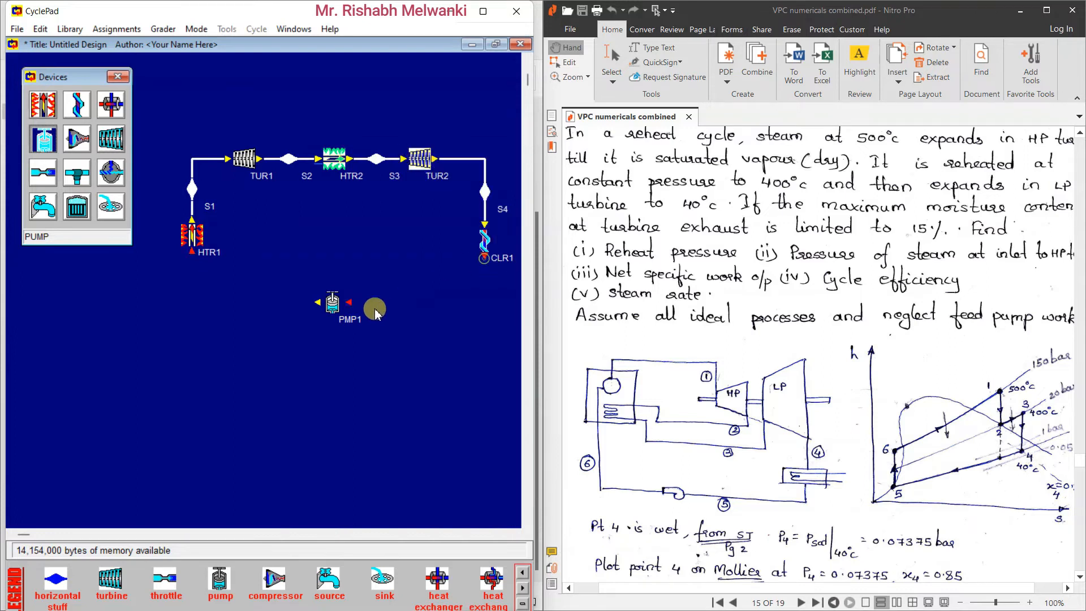
left_click_drag(351, 305, 193, 254)
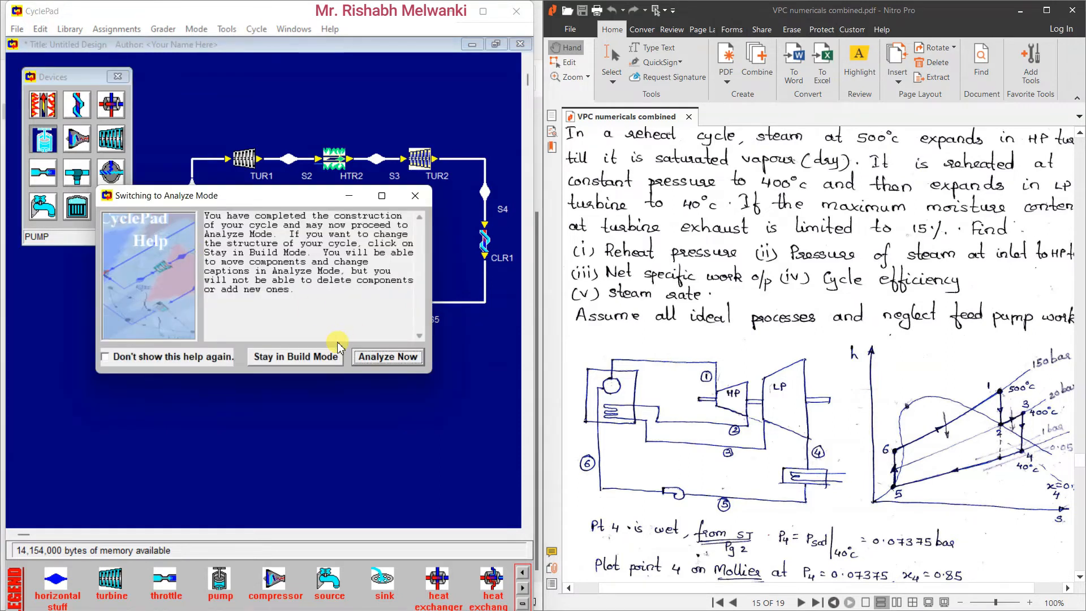
left_click(387, 361)
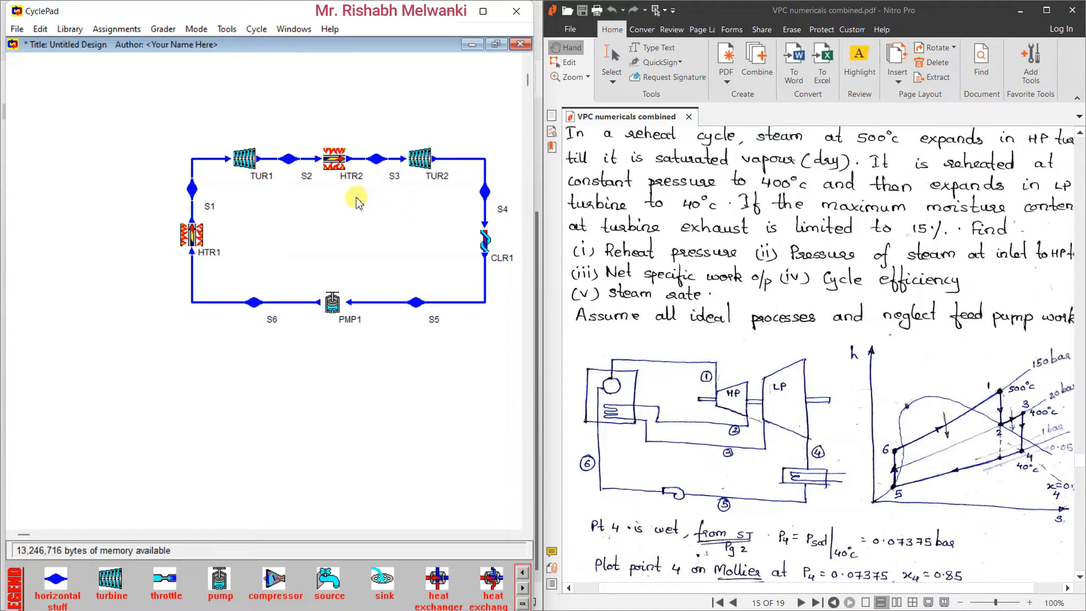
Model the first turbine TUR1 as working adiabatically and isentropically, and put its meter away.
left_click(247, 170)
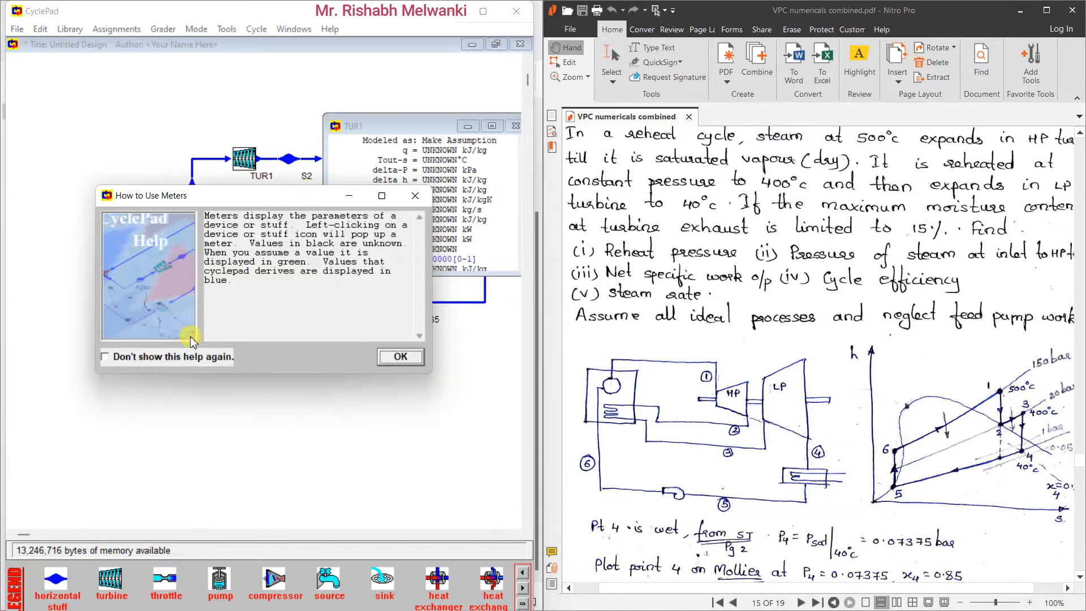
left_click(400, 357)
left_click(472, 142)
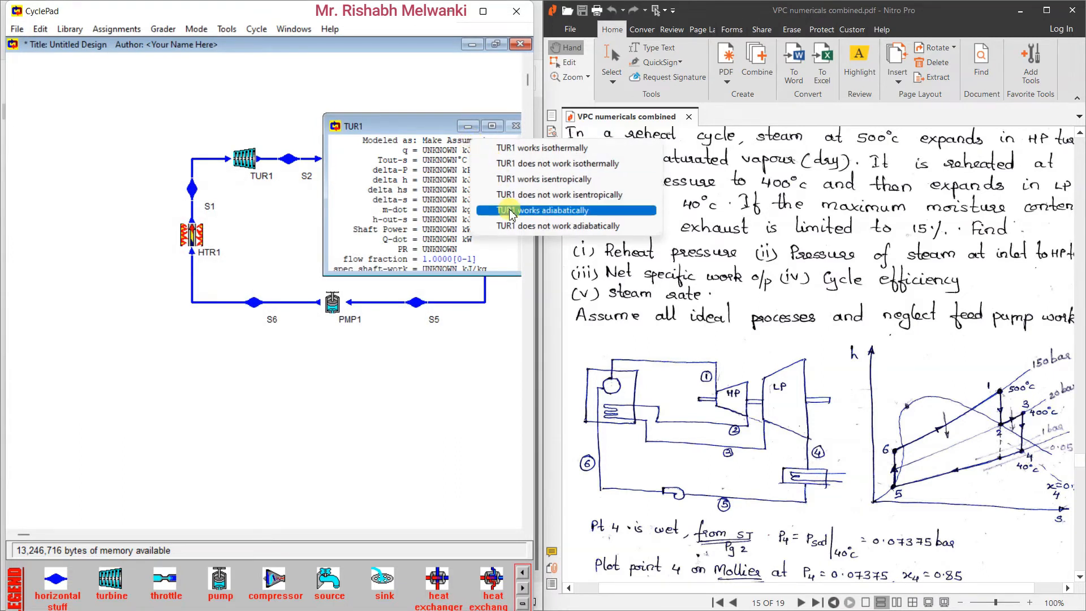
left_click(511, 211)
left_click(469, 150)
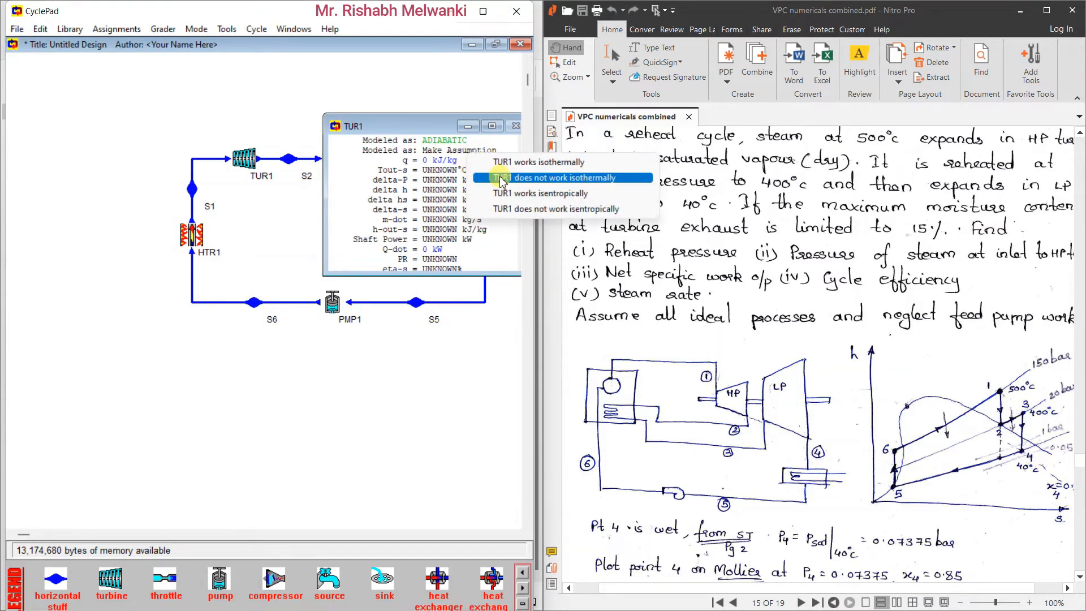
left_click(500, 193)
left_click(467, 126)
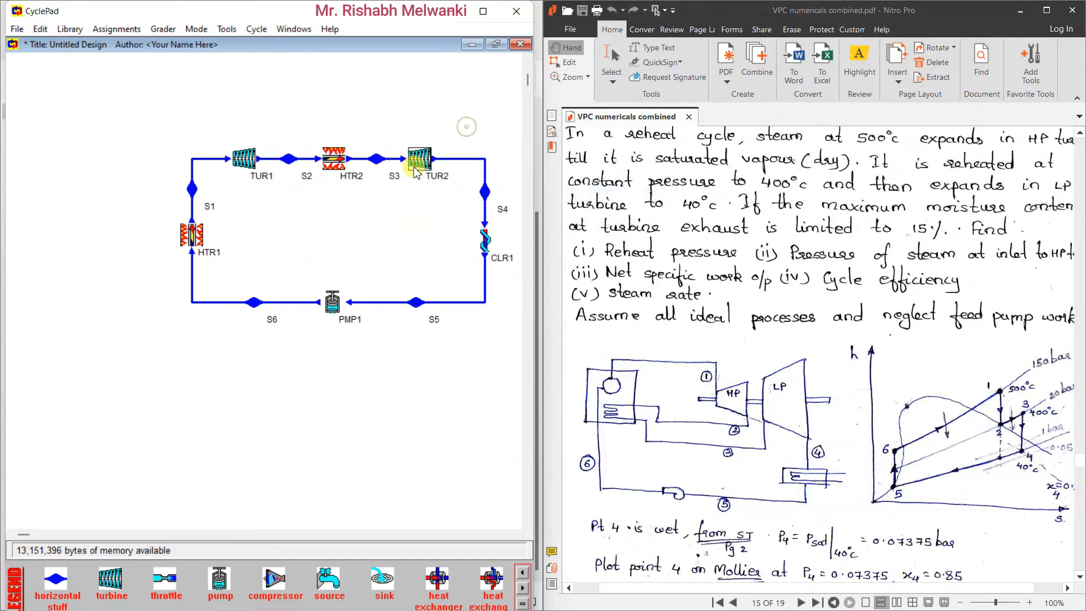
Model the reheater HTR2 as working isobarically and put its meter away.
double_click(341, 166)
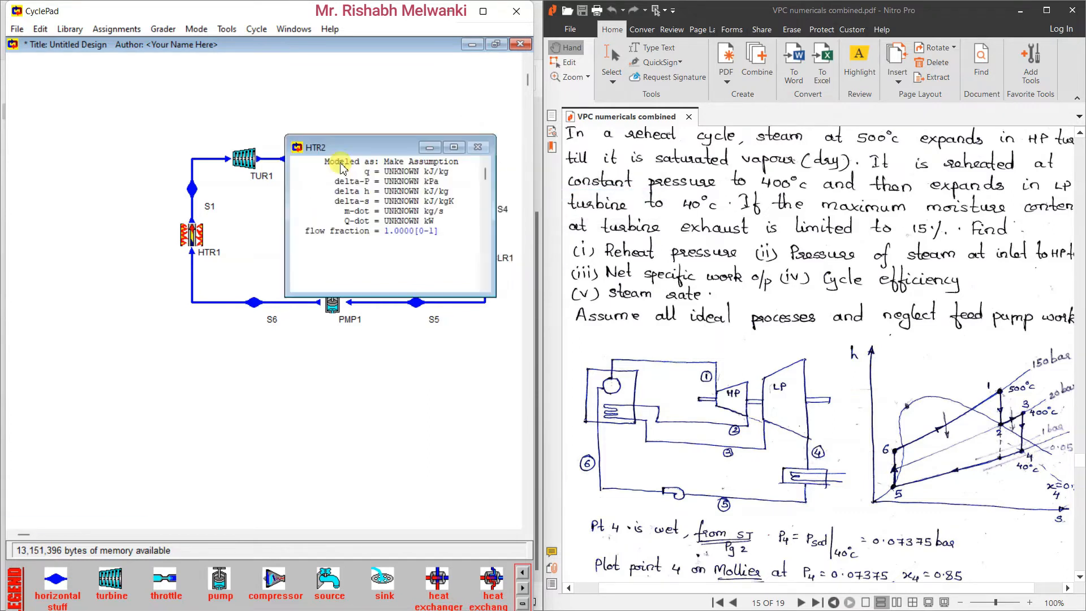
left_click(408, 162)
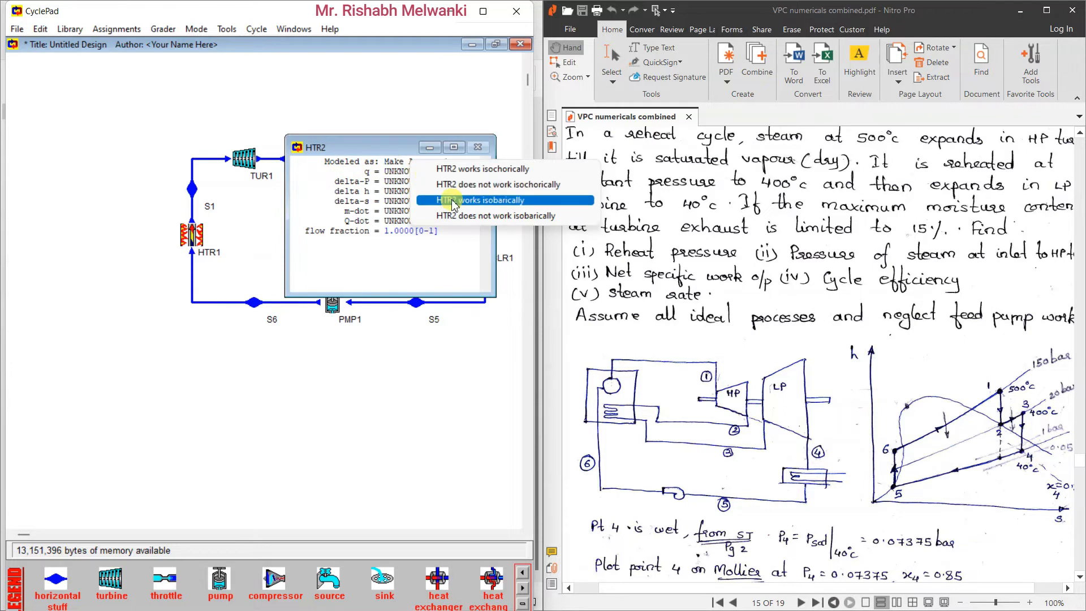
left_click(451, 201)
left_click(428, 151)
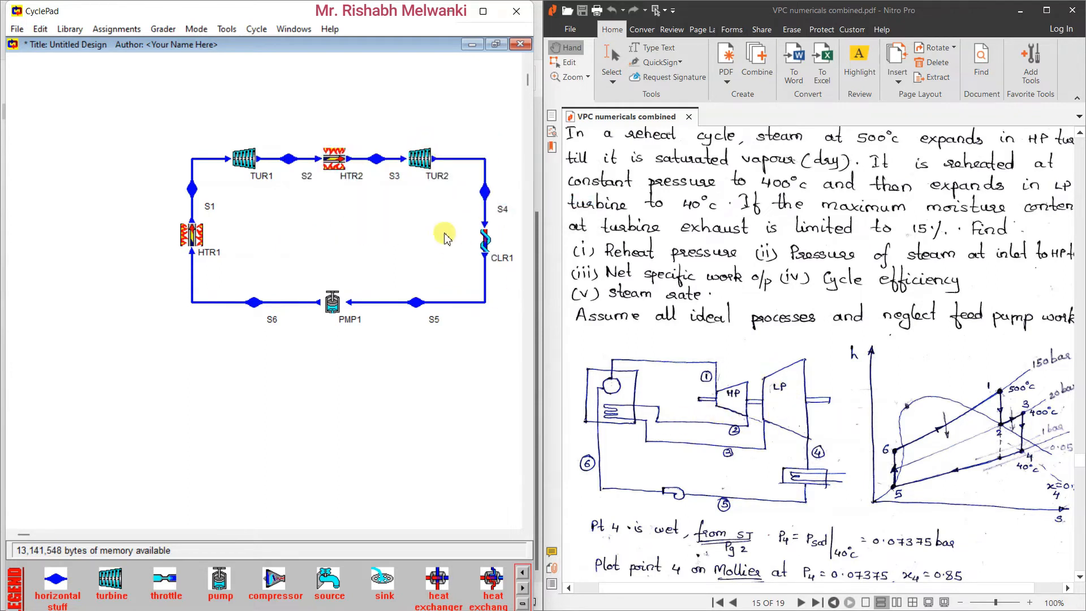
Model the second turbine TUR2 as working adiabatically and isentropically, and put its meter away.
double_click(419, 159)
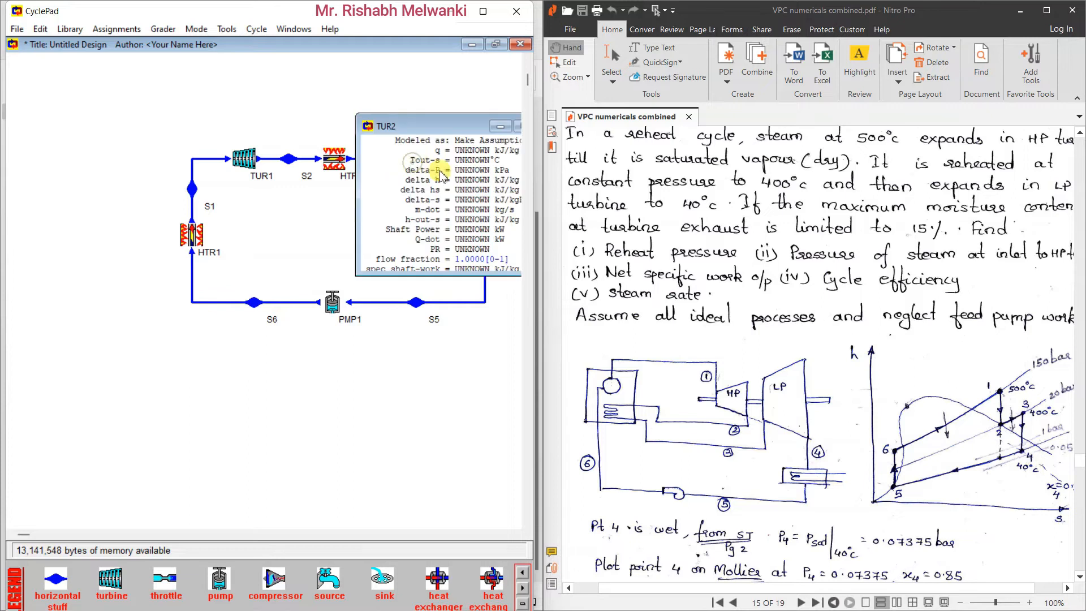
left_click(480, 145)
left_click(527, 211)
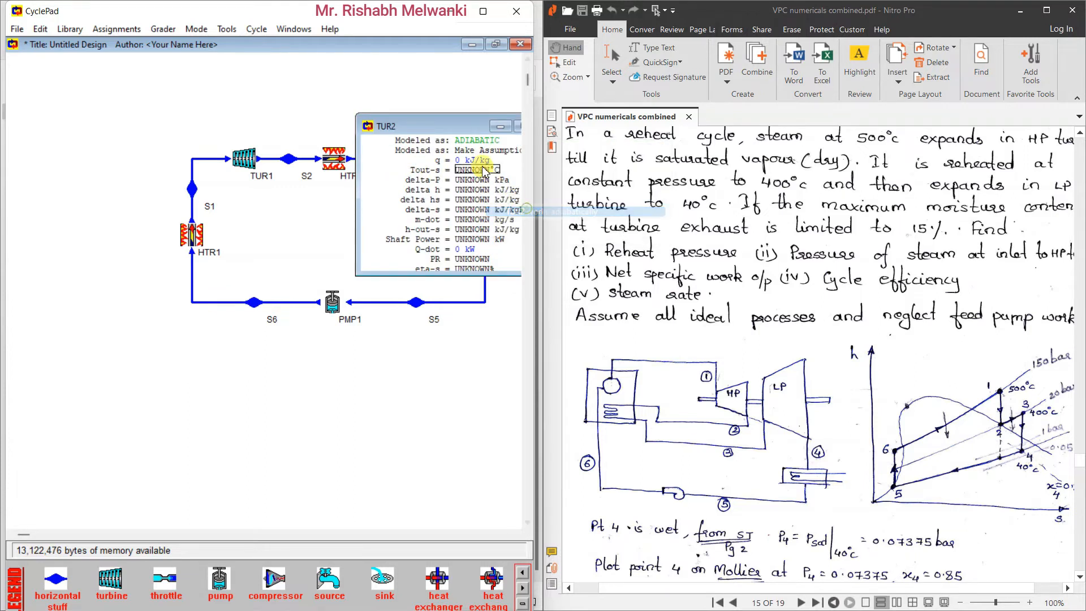
left_click(481, 150)
left_click(486, 187)
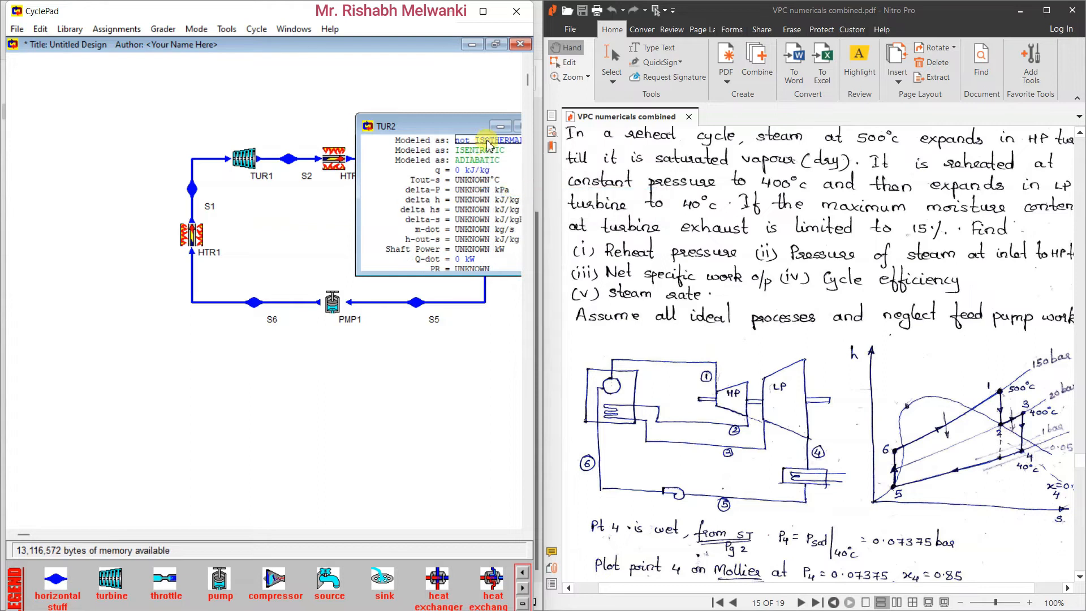
left_click(492, 130)
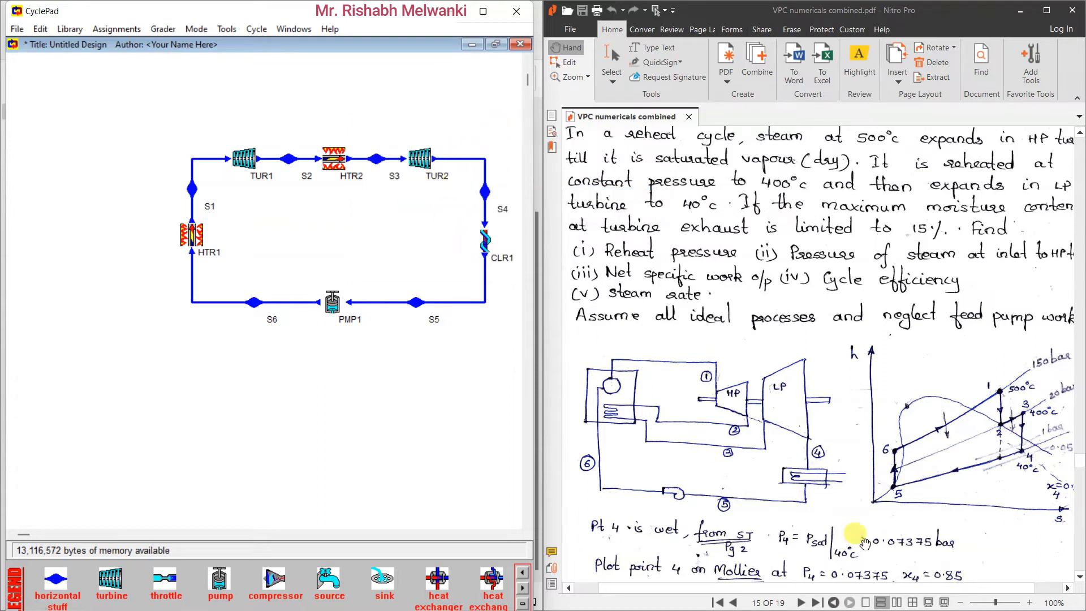
Model the cooler CLR1 as working isobarically and put its meter away.
left_click(487, 246)
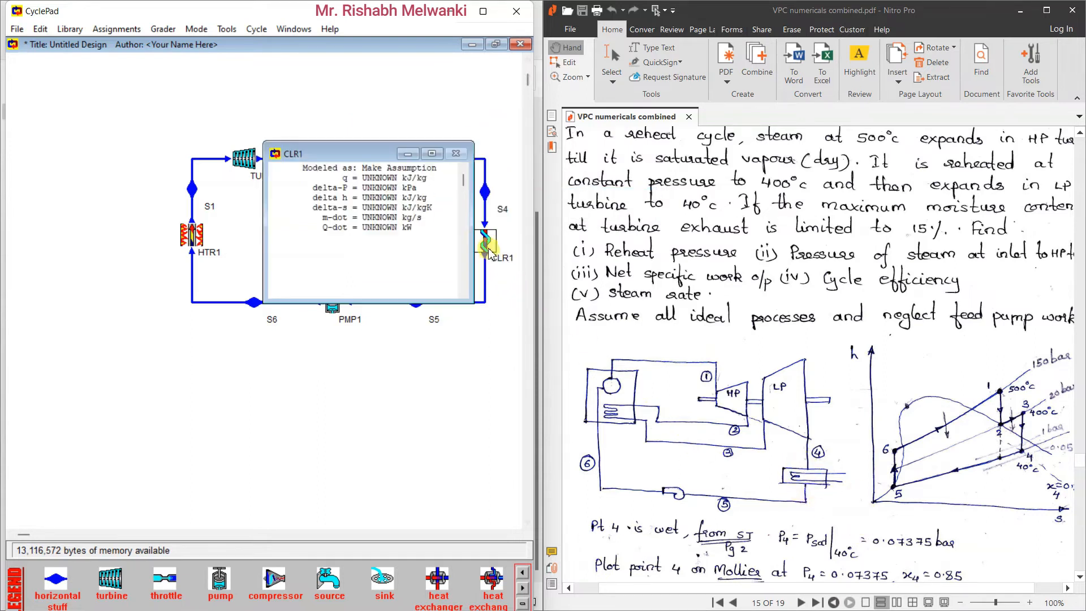
left_click(404, 172)
left_click(447, 208)
left_click(407, 154)
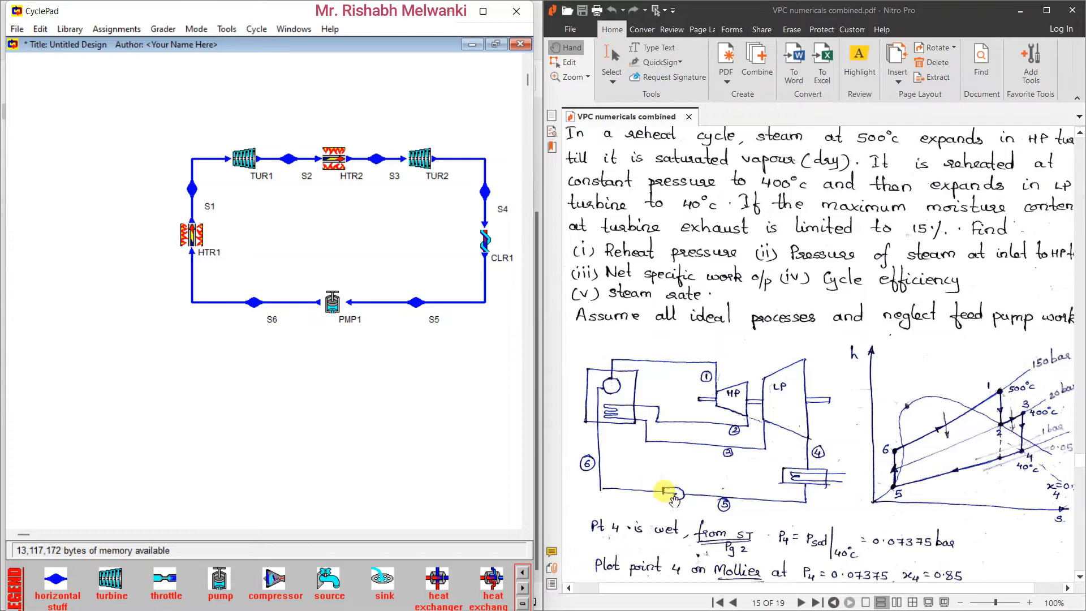
Model the pump PMP1 as working adiabatically and isentropically, and put its meter away.
left_click(333, 303)
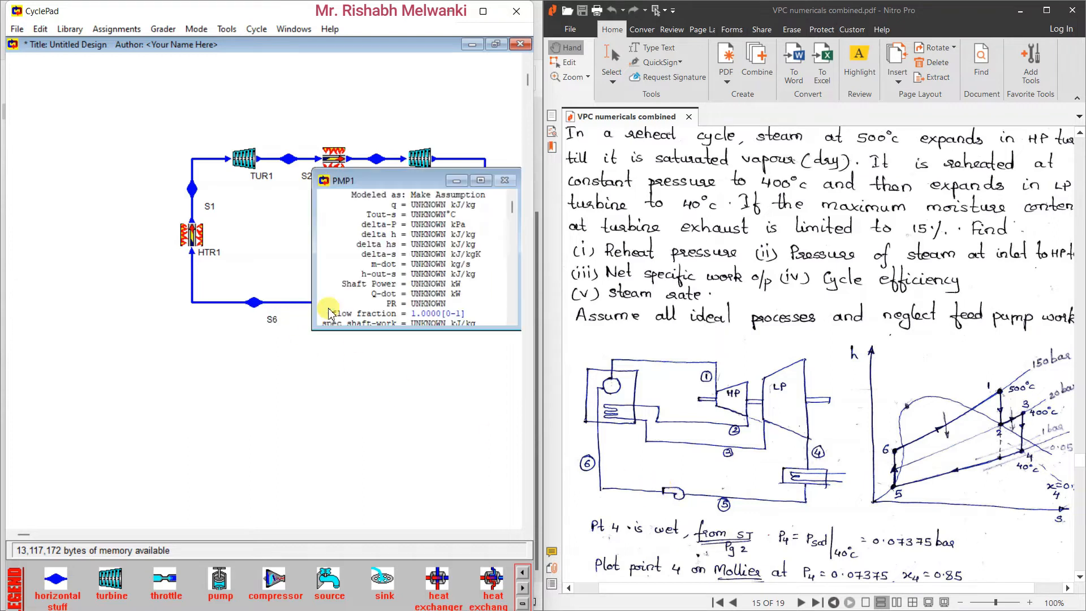
left_click(441, 195)
left_click(459, 269)
left_click(443, 214)
left_click(473, 223)
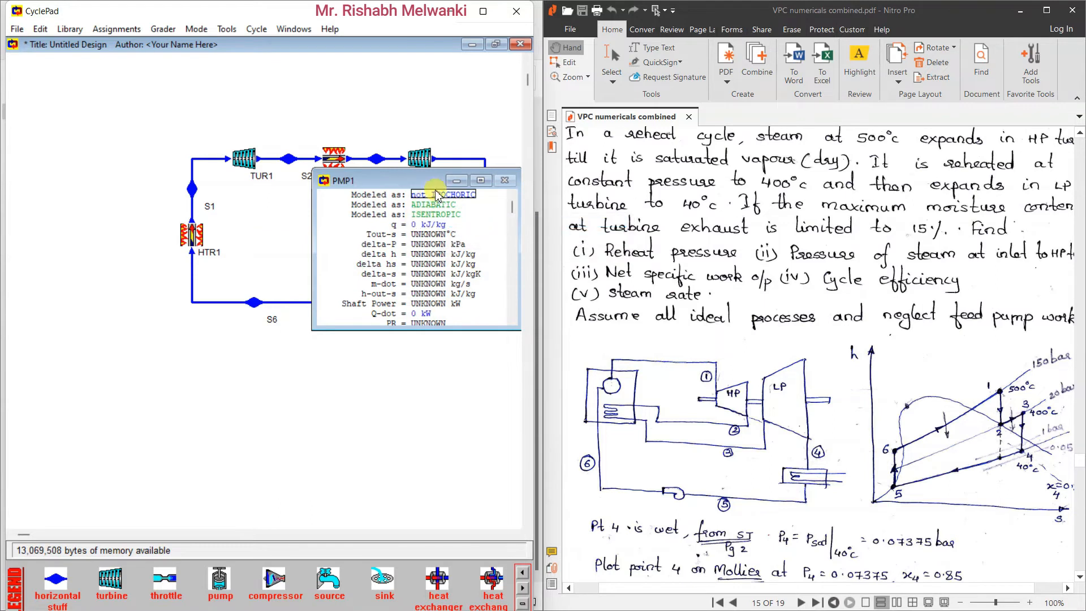
left_click(456, 180)
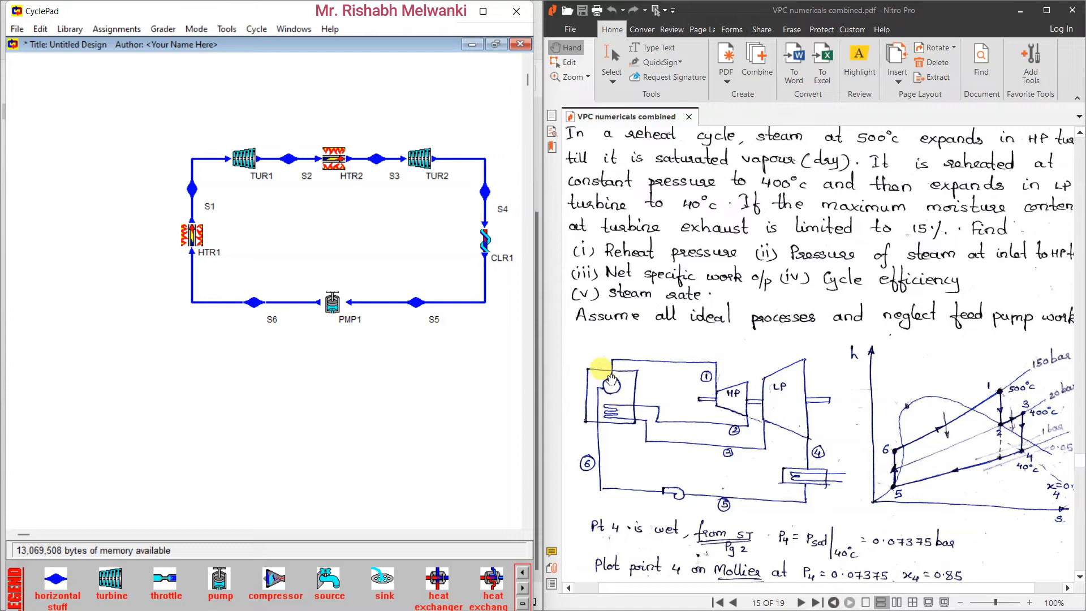
Model the boiler heater HTR1 as working isobarically and put its meter away.
double_click(192, 234)
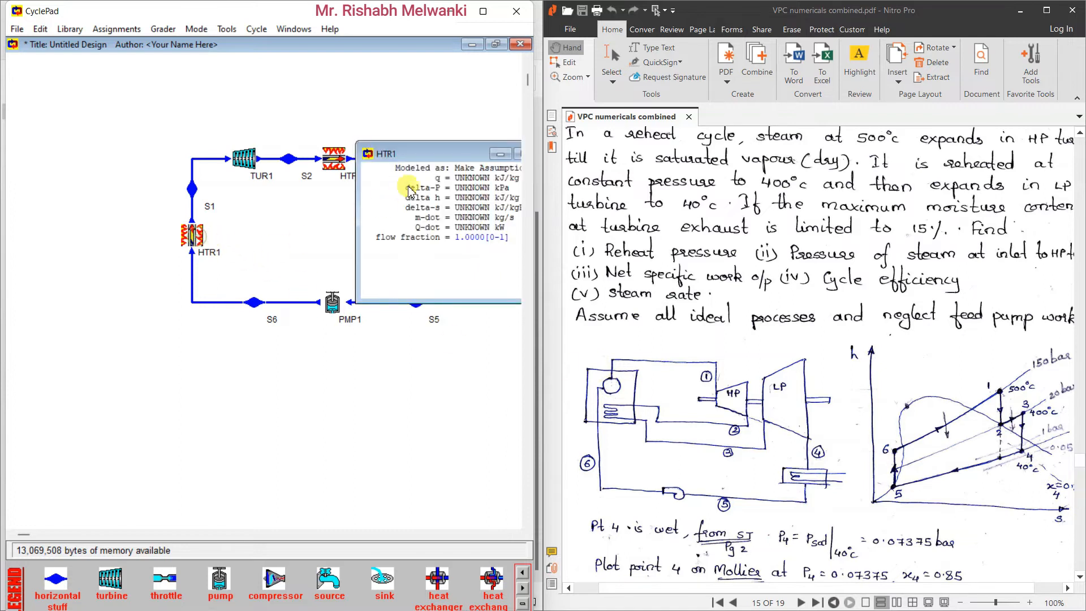
left_click(465, 168)
left_click(507, 211)
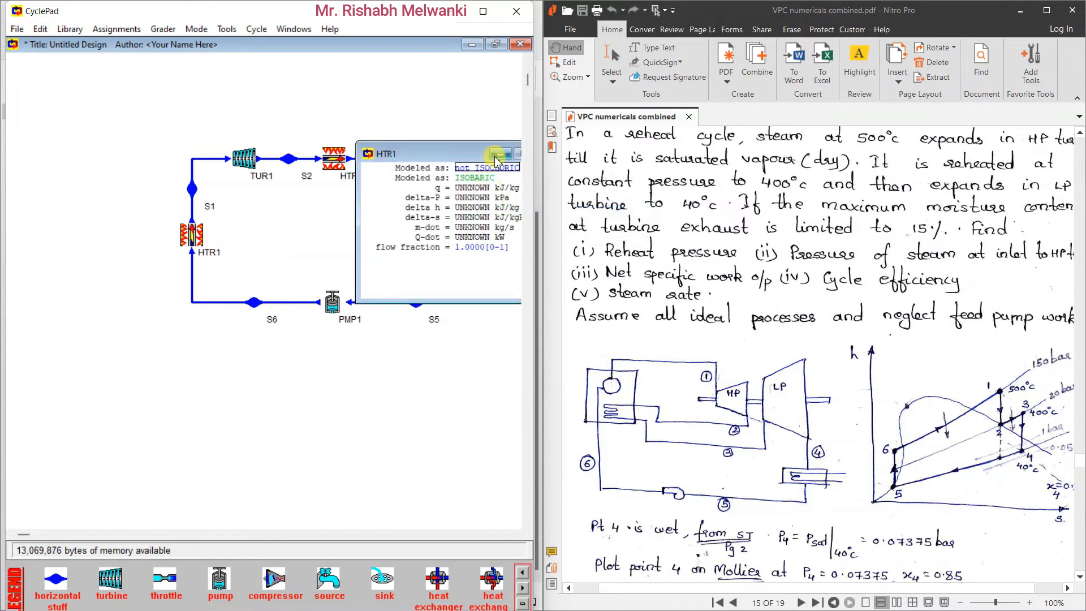
left_click(500, 153)
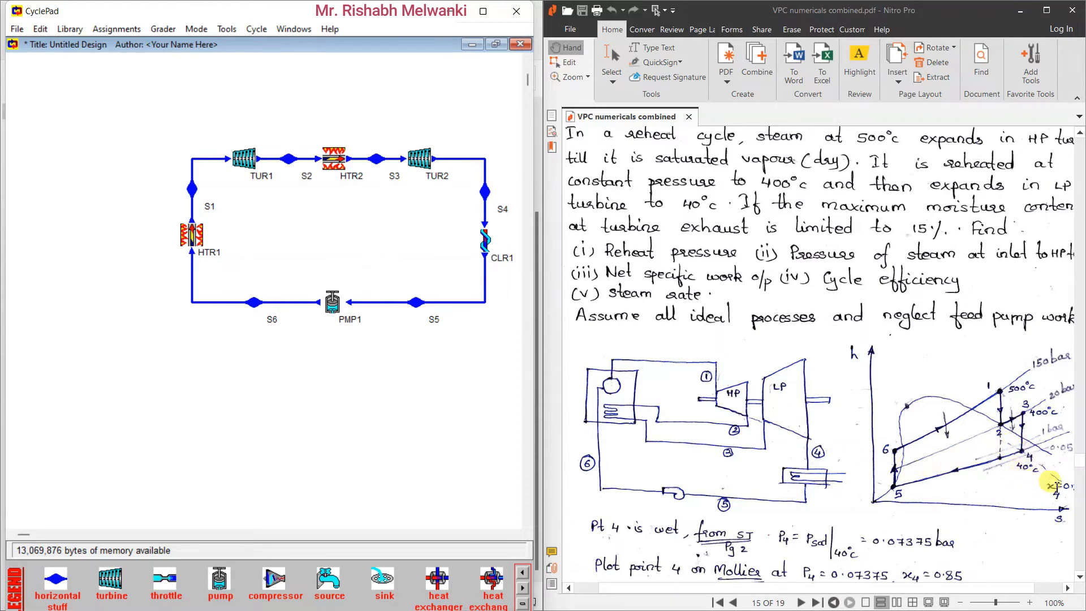
Set the substance at the TUR2 outlet state S4 to water and its phase to saturated.
left_click_drag(860, 589, 886, 588)
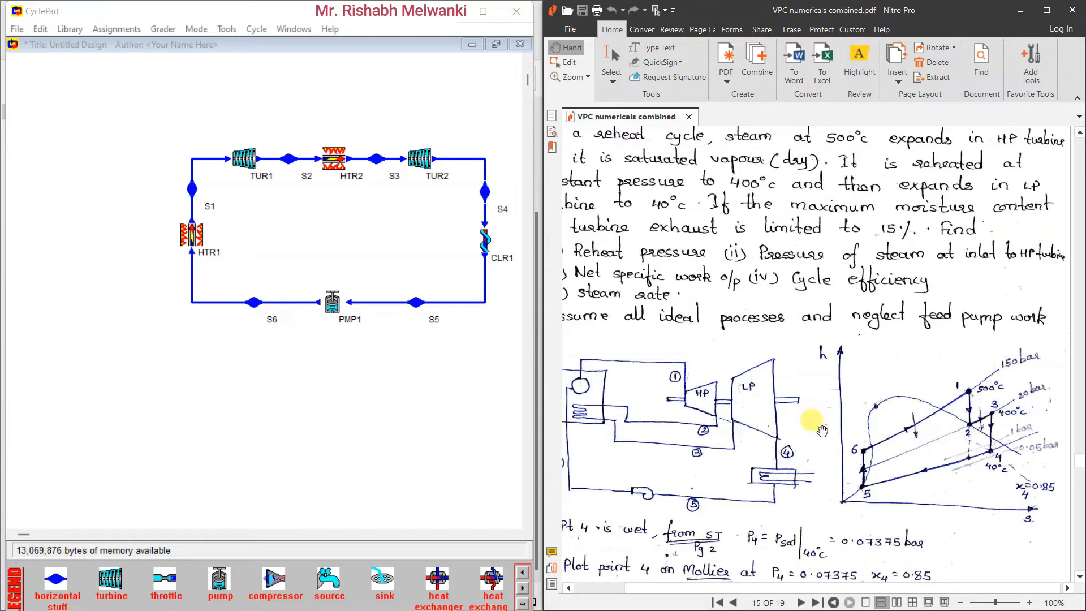
double_click(485, 194)
left_click(429, 198)
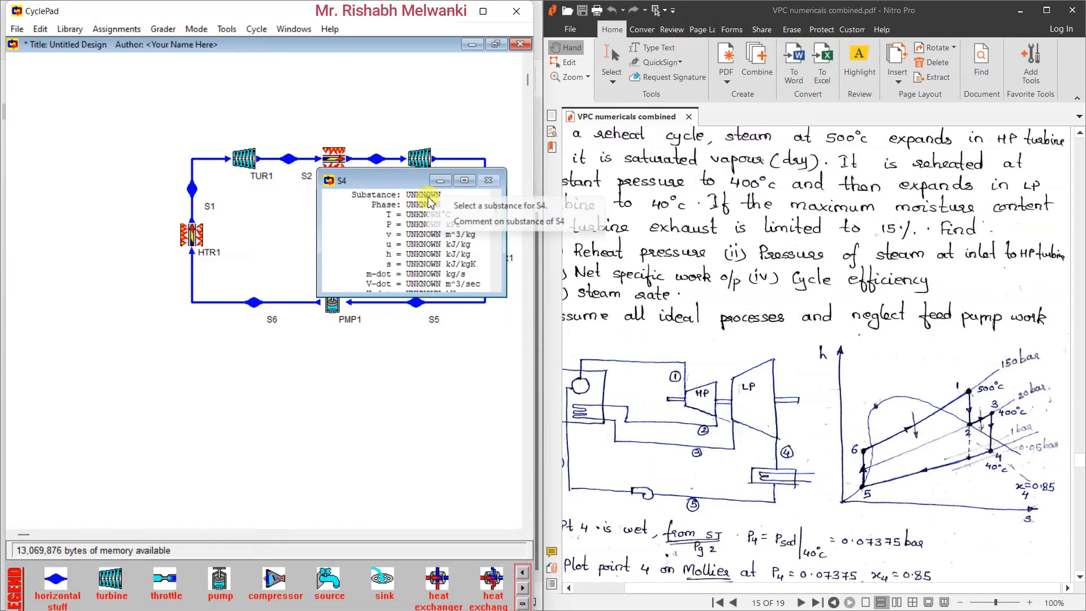
left_click(452, 205)
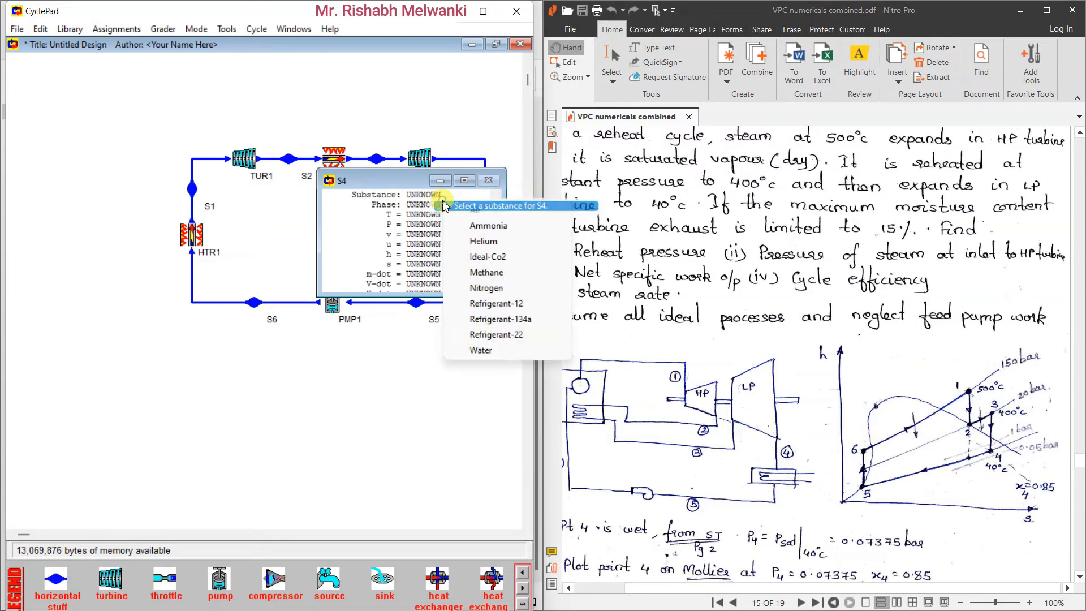
left_click(484, 352)
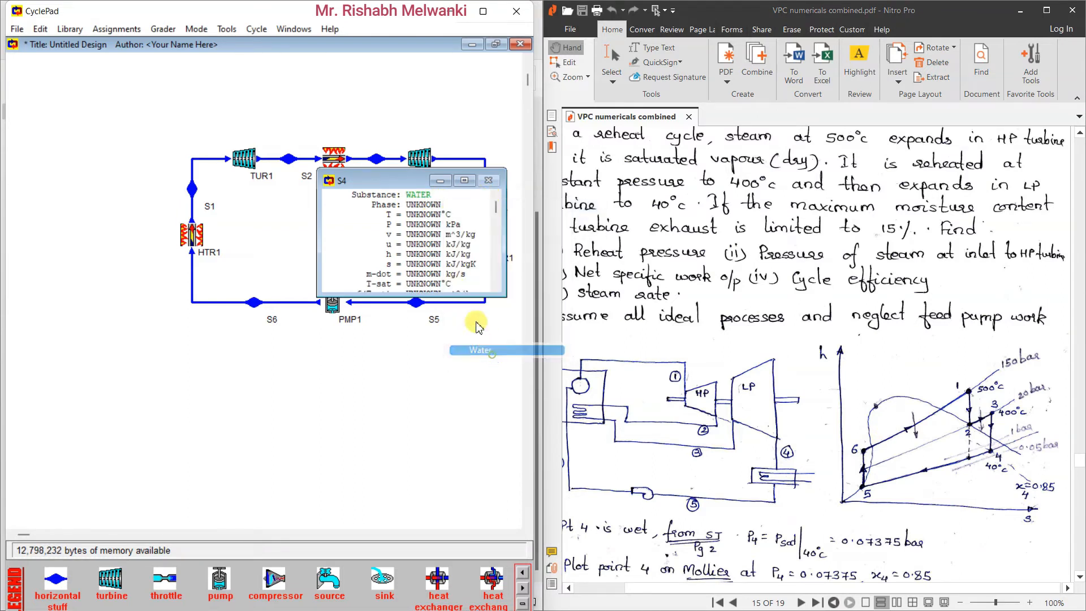
left_click(429, 206)
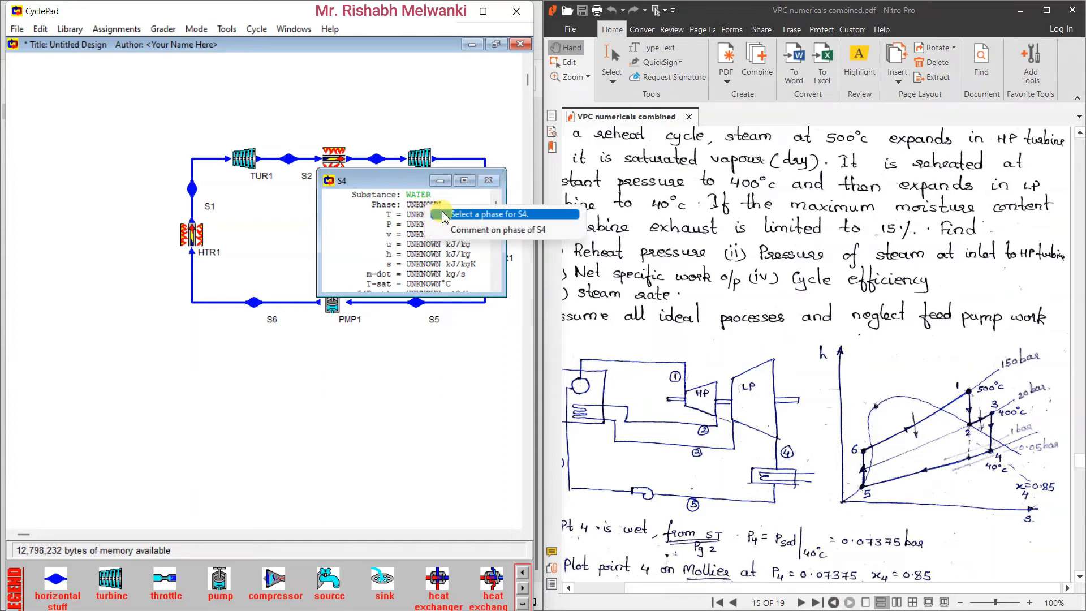
left_click(445, 215)
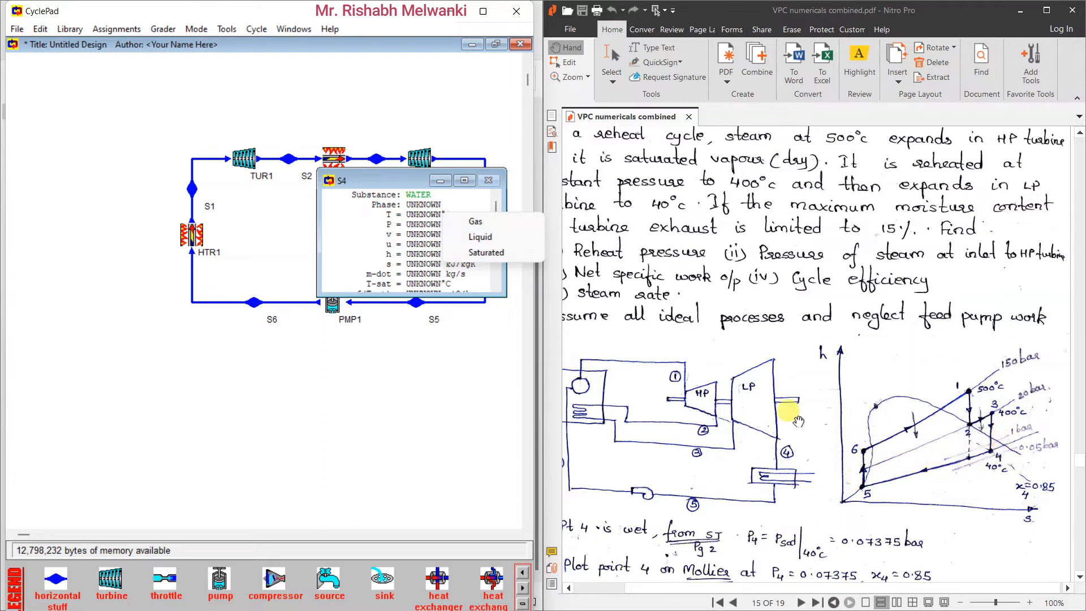
left_click(498, 255)
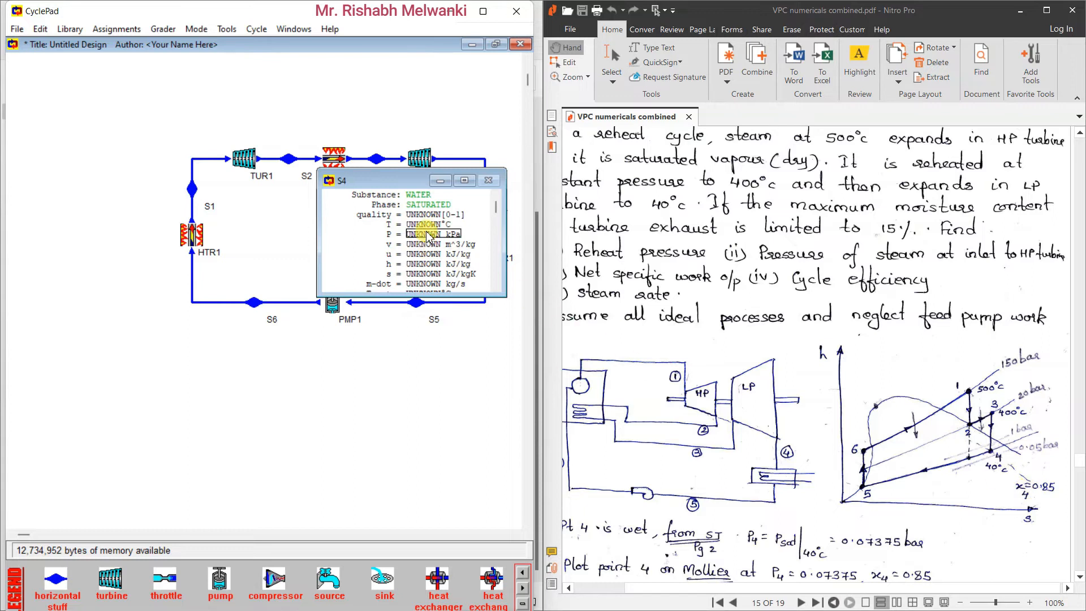
Assume a quality of 0.85 and a temperature of 40 °C for state S4.
left_click(436, 215)
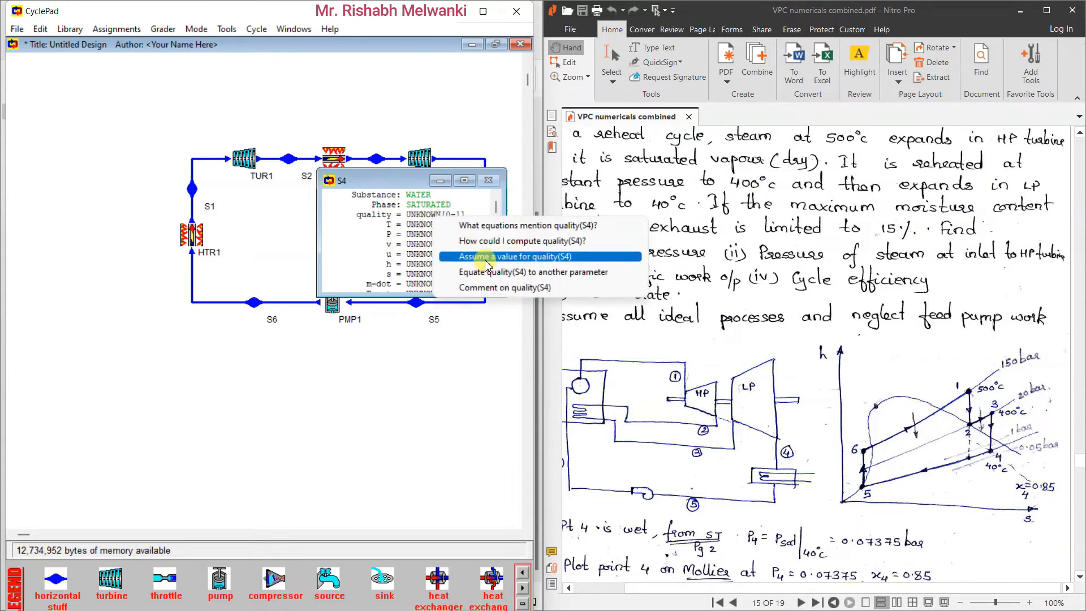
left_click(487, 258)
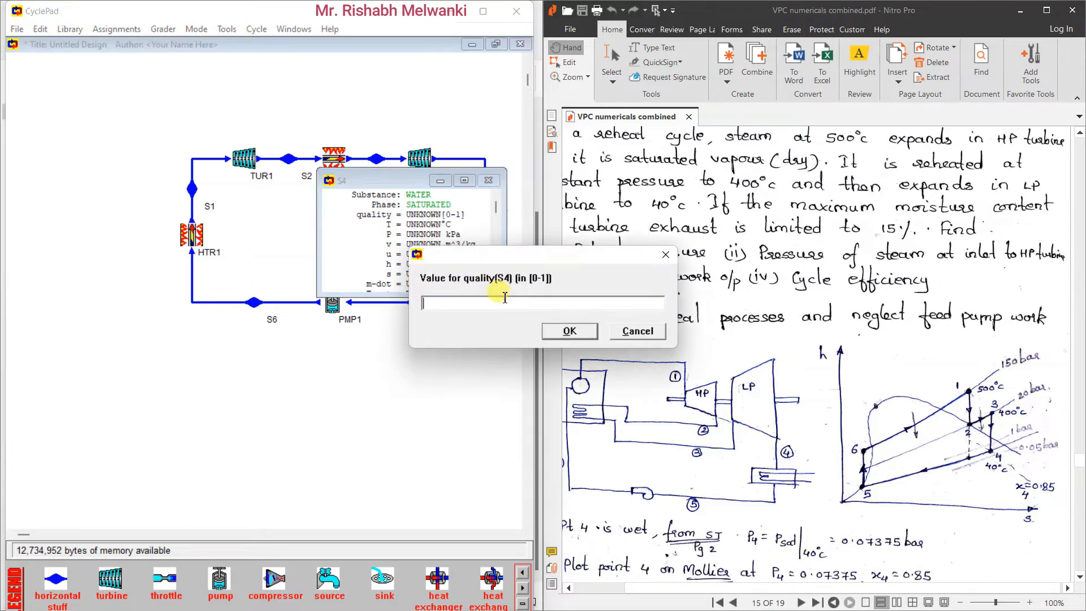
left_click(555, 333)
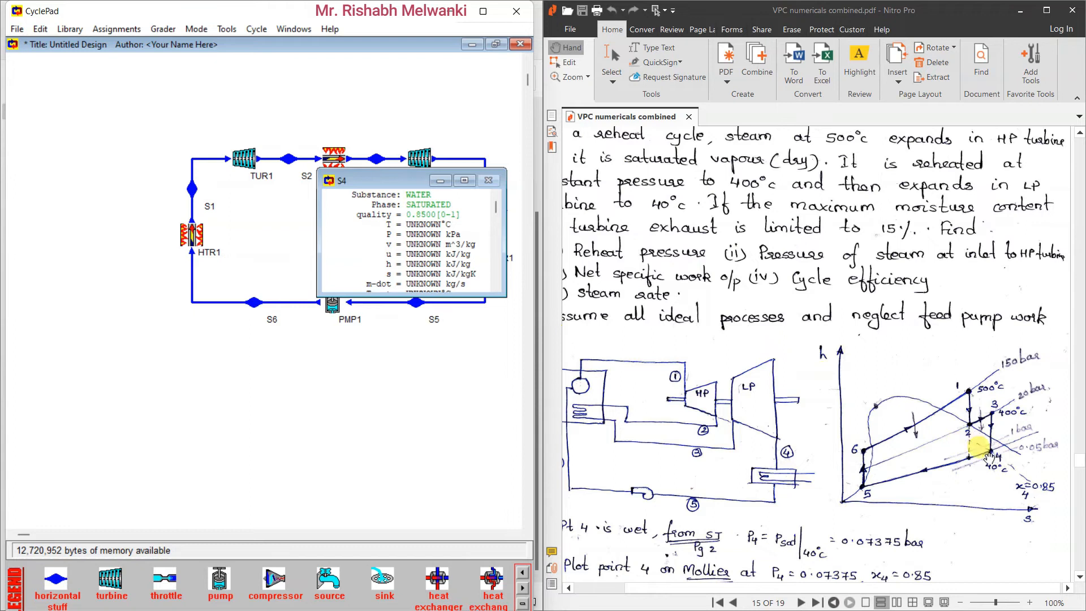
right_click(431, 225)
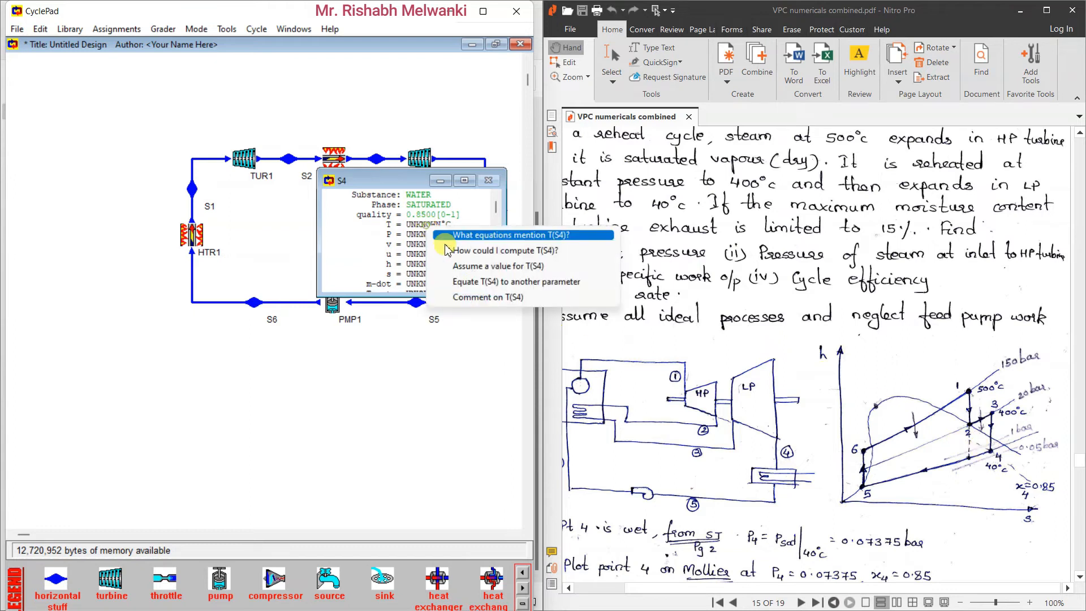
left_click(480, 267)
type("40")
left_click(566, 331)
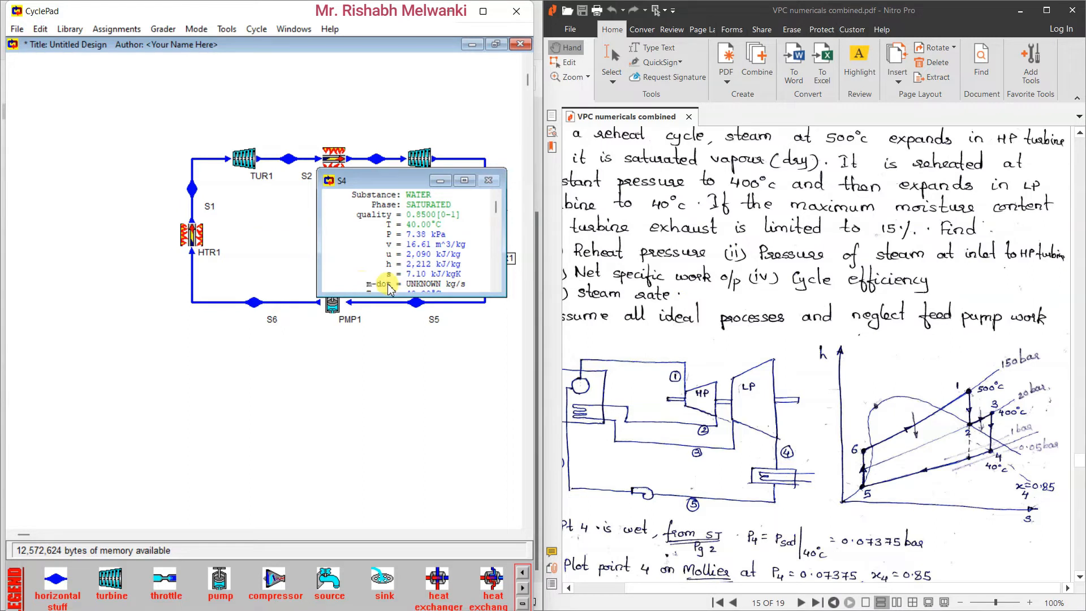
Assume a mass flow rate of 1 kg/s for state S4 and put its meter away.
left_click(432, 288)
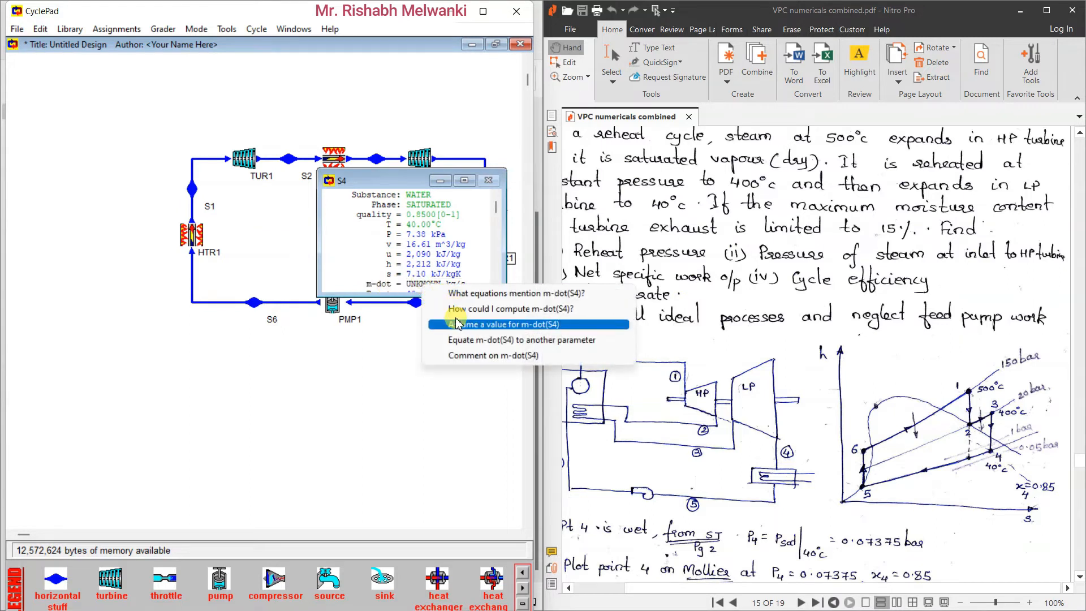
left_click(458, 324)
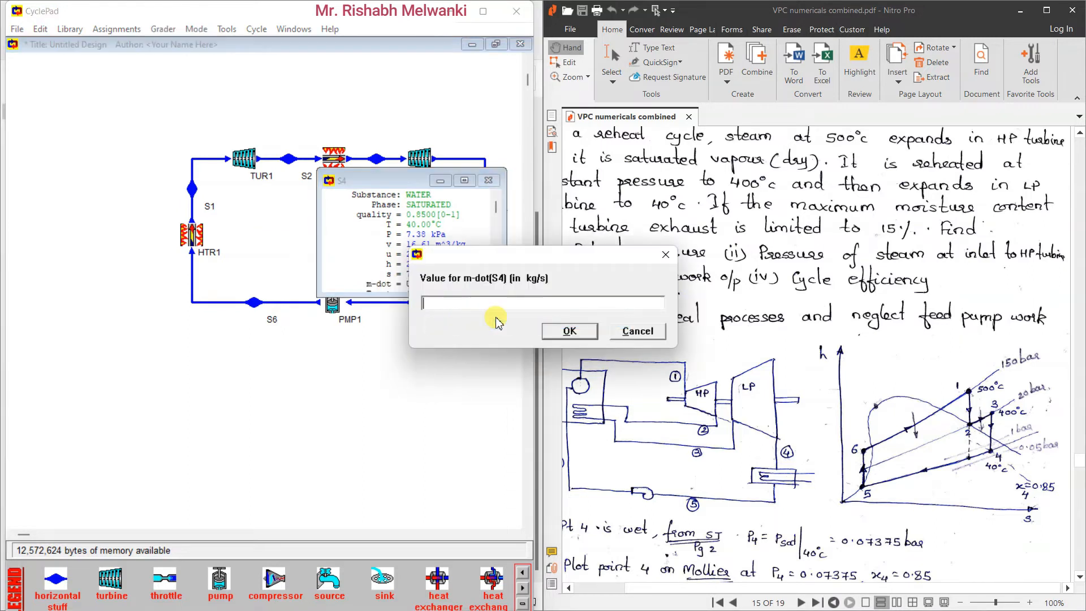
left_click(568, 331)
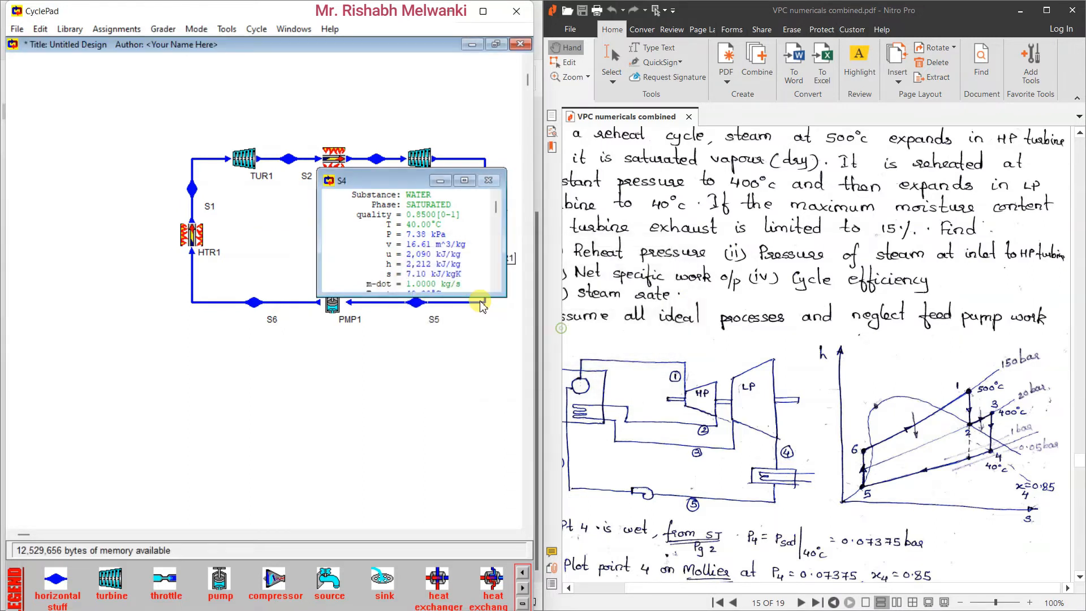
left_click(441, 181)
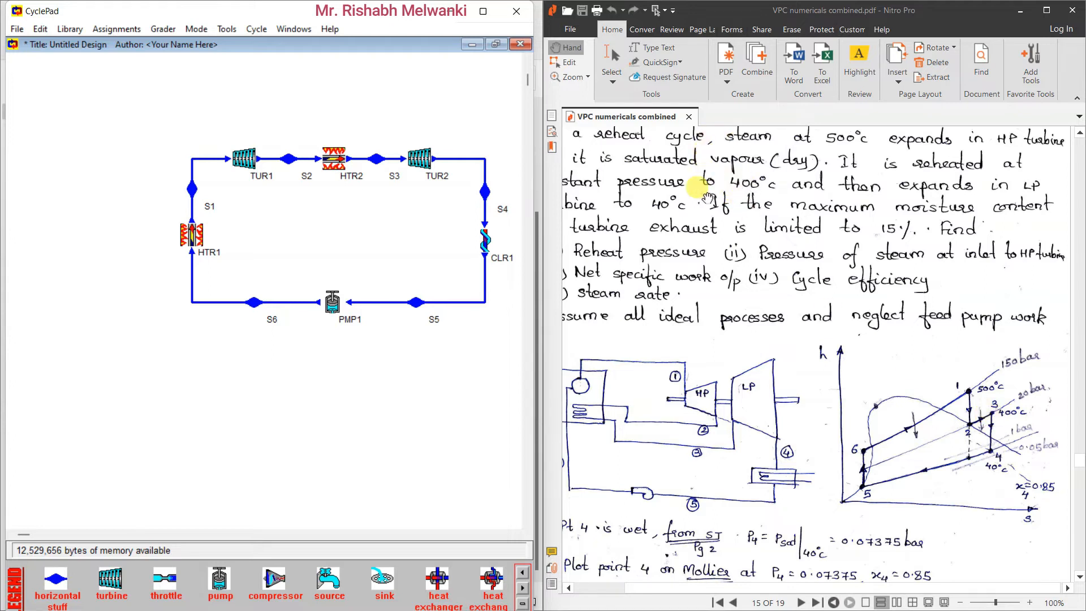
Assume a temperature of 400 °C for state S3 at the reheater HTR2 outlet and put its meter away.
left_click_drag(707, 198, 742, 200)
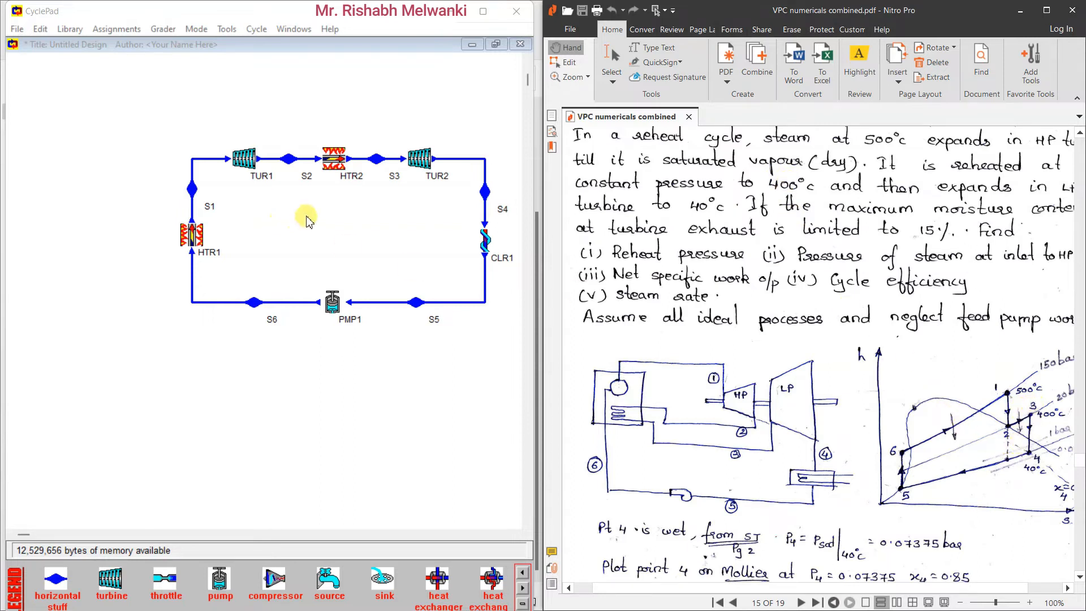
double_click(385, 162)
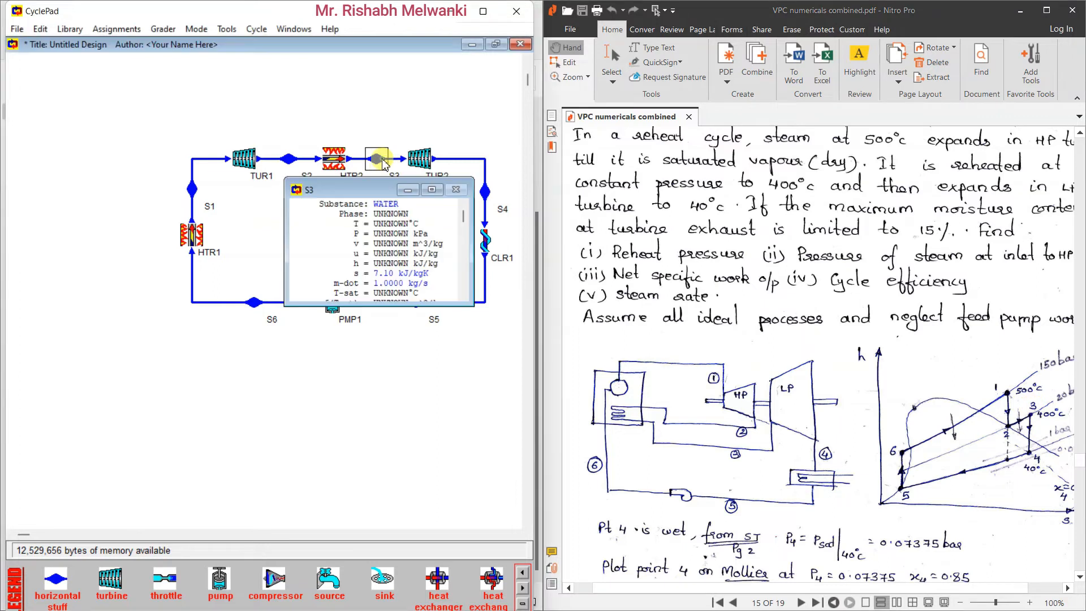
right_click(391, 225)
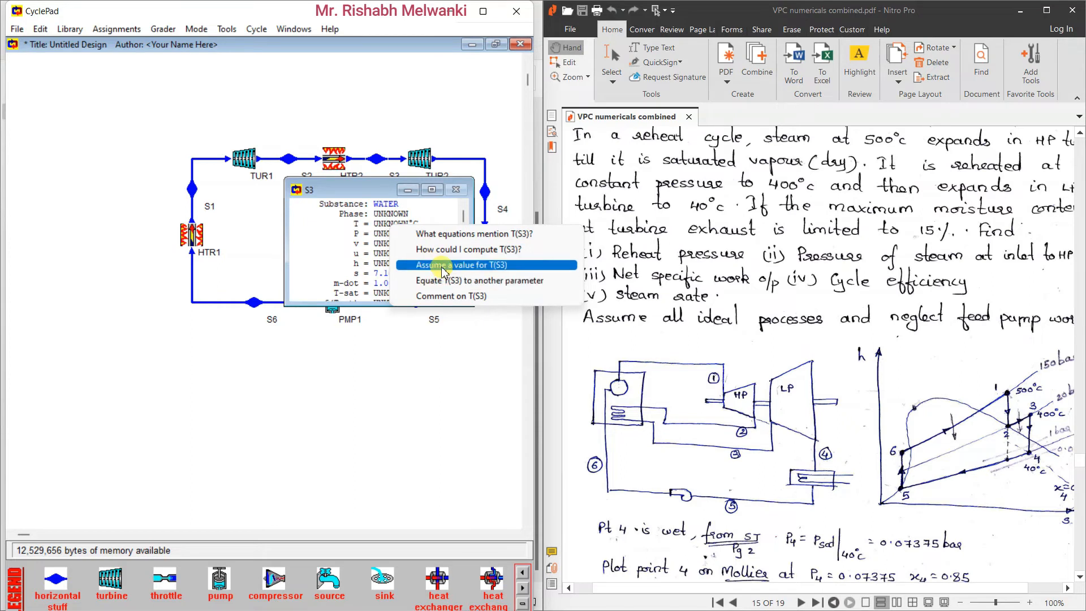
left_click(472, 270)
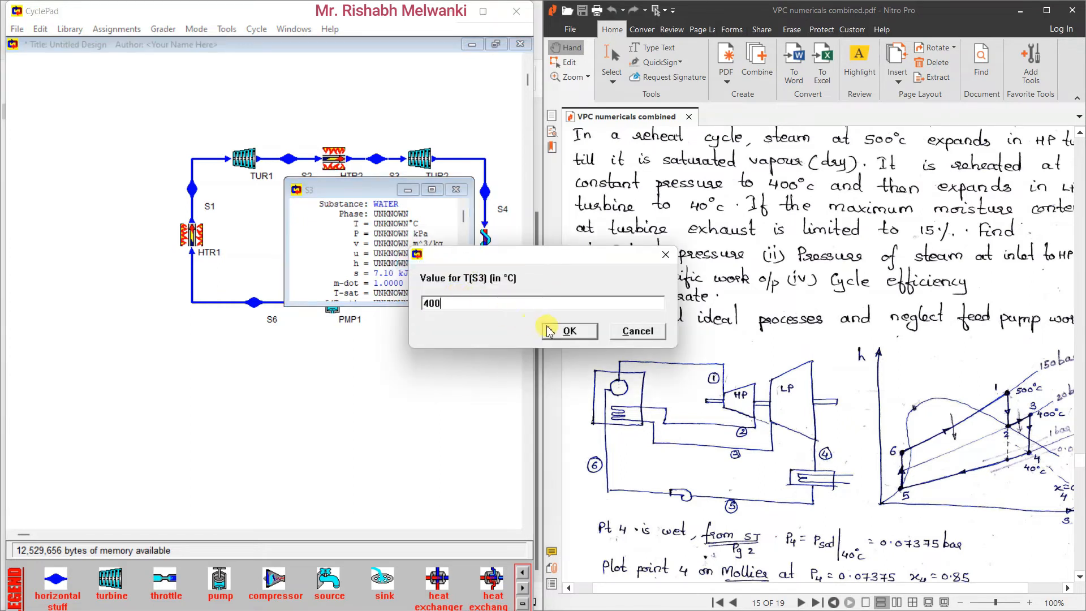
type("400")
left_click(568, 331)
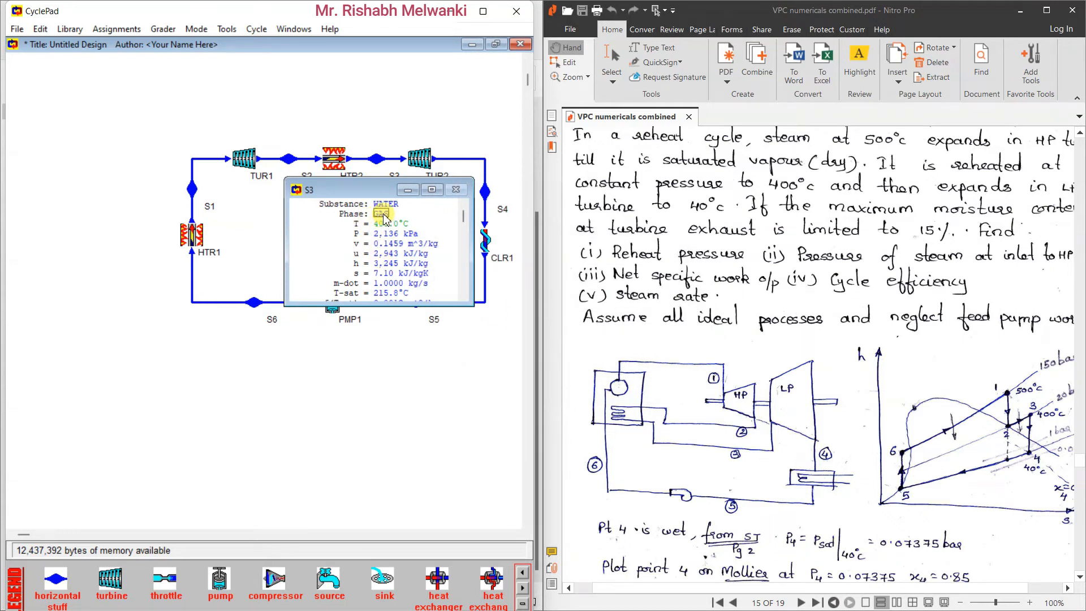
left_click_drag(998, 418, 957, 418)
left_click(389, 264)
left_click(383, 243)
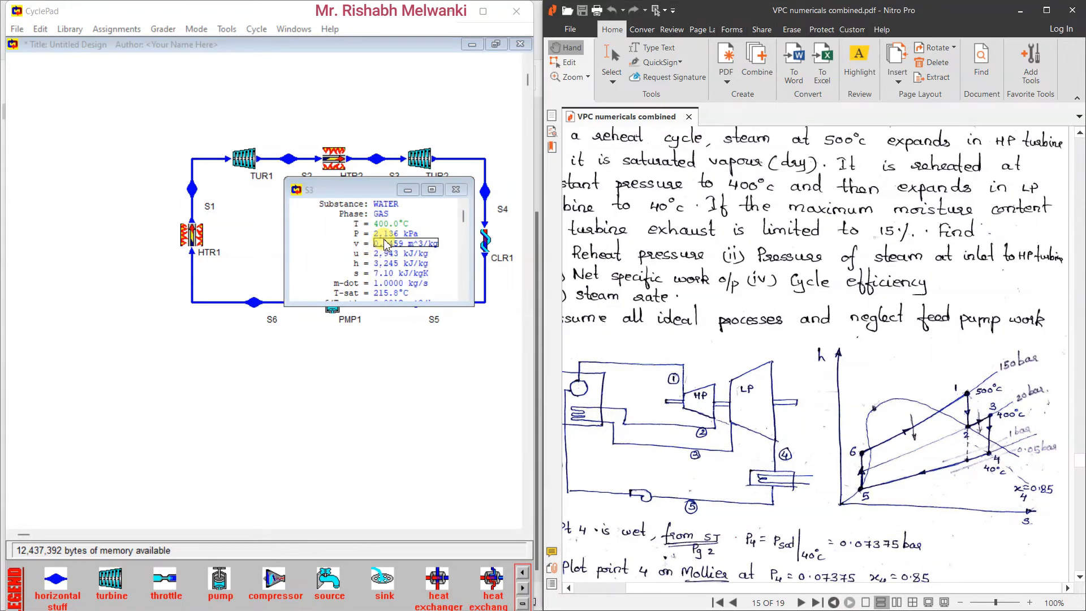
left_click(411, 243)
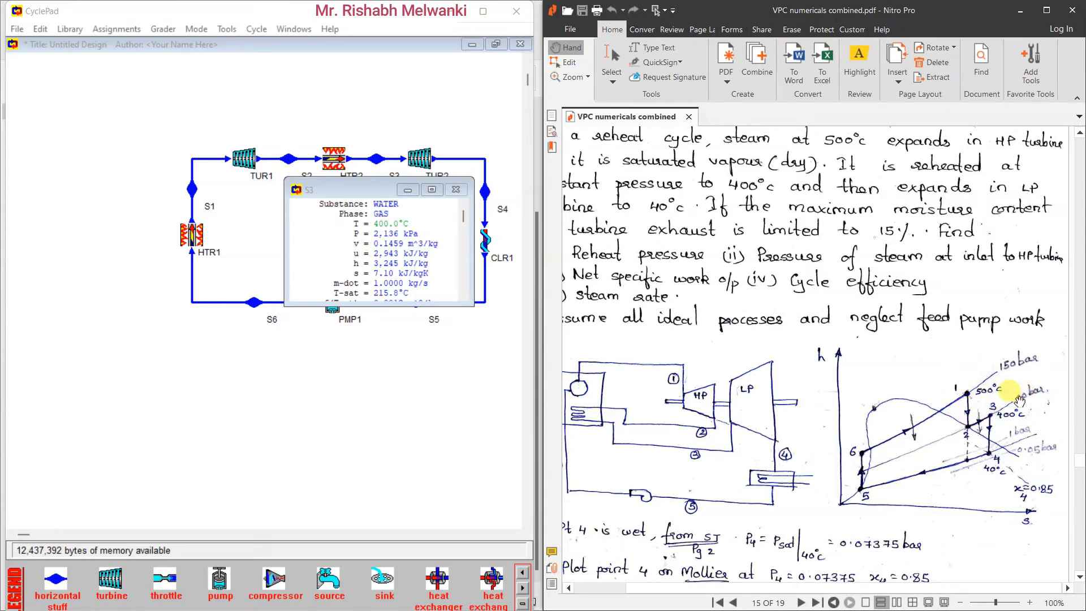
left_click(402, 190)
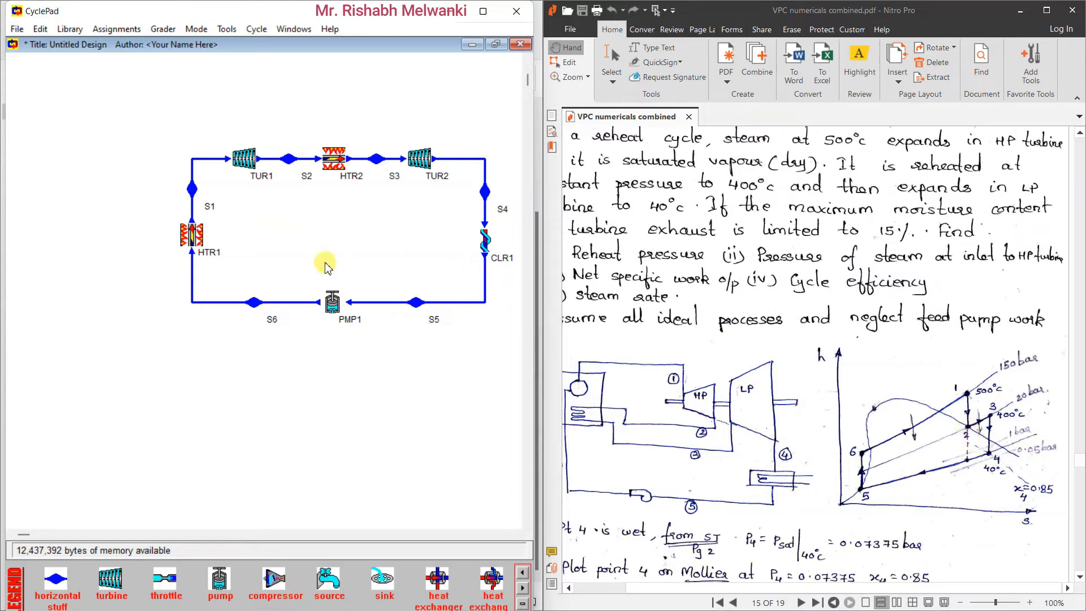
Set the phase of state S2 to saturated, assume a quality of 1, and put its meter away.
left_click(291, 158)
double_click(291, 158)
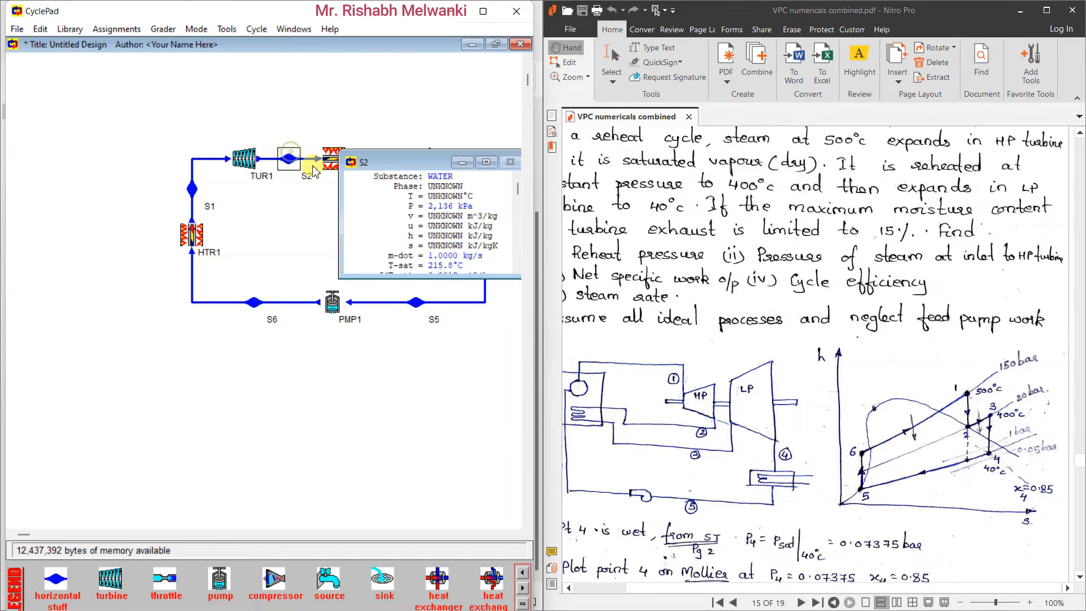
left_click(436, 193)
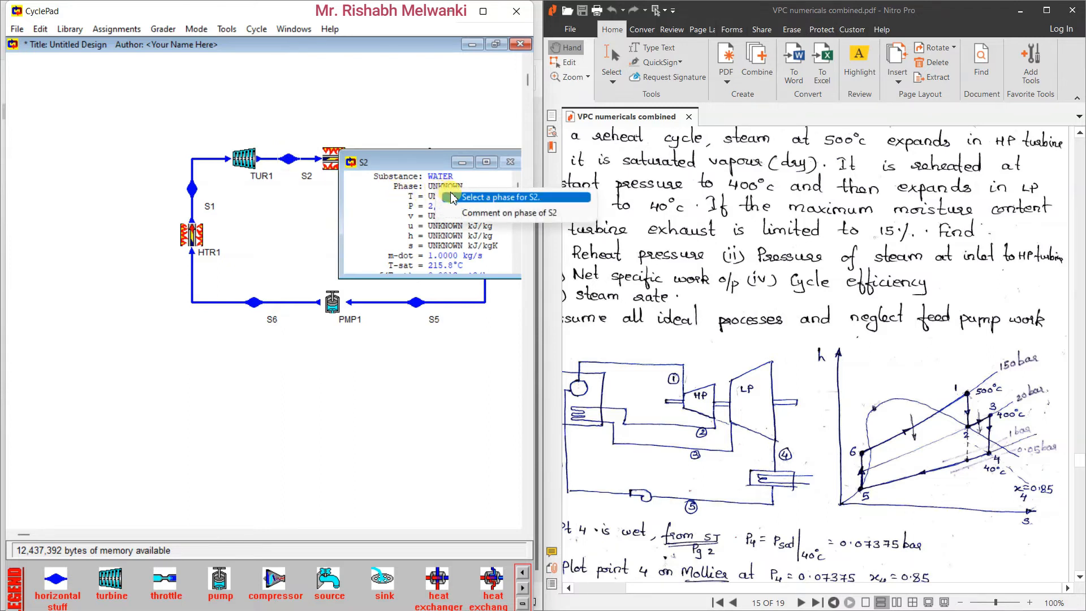
left_click(444, 197)
left_click(482, 234)
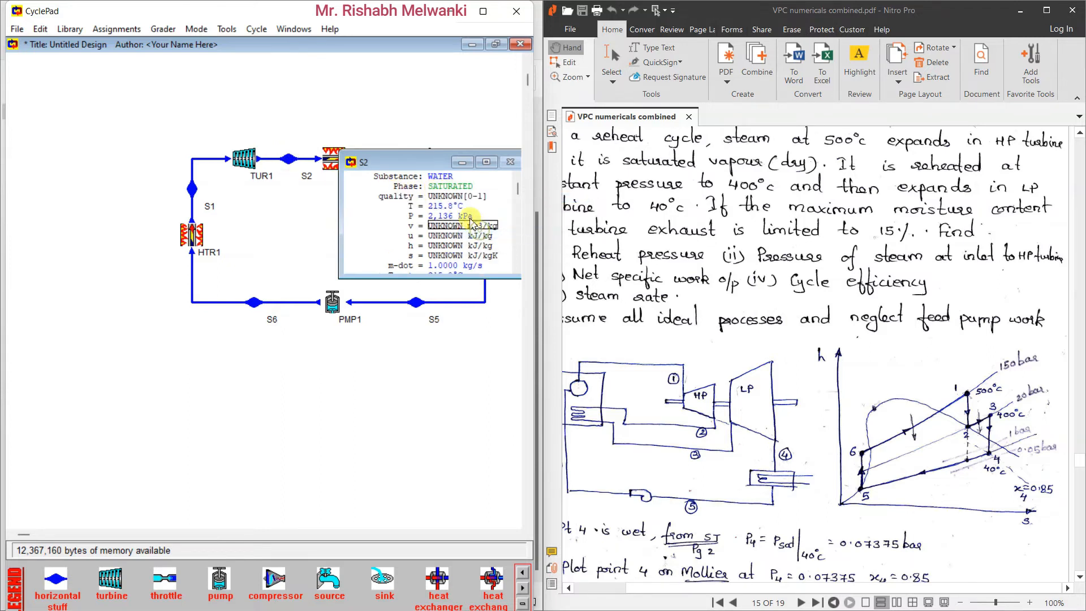
left_click(463, 198)
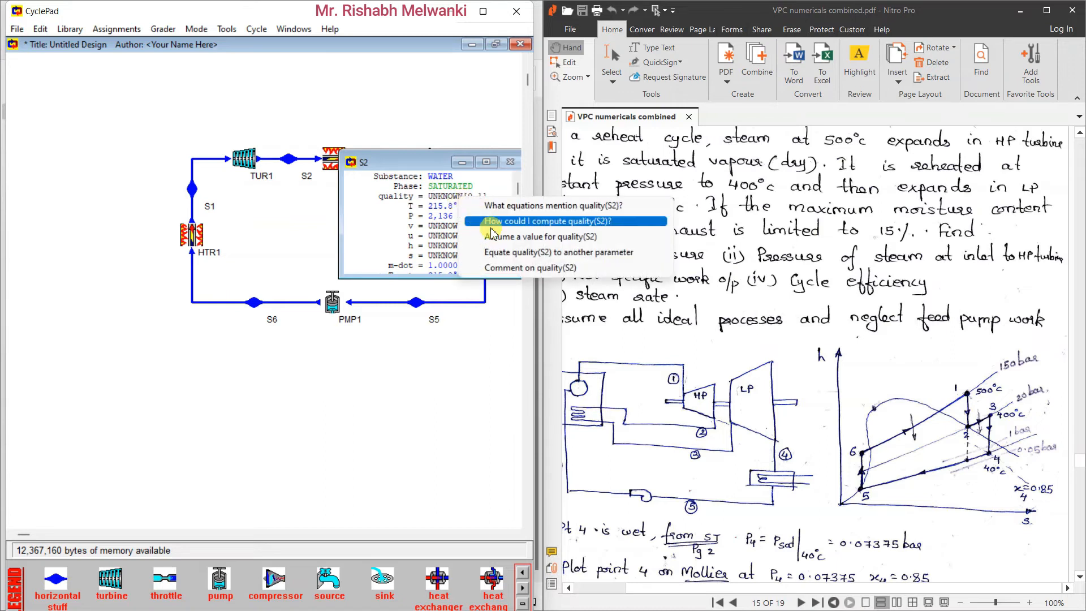
left_click(510, 236)
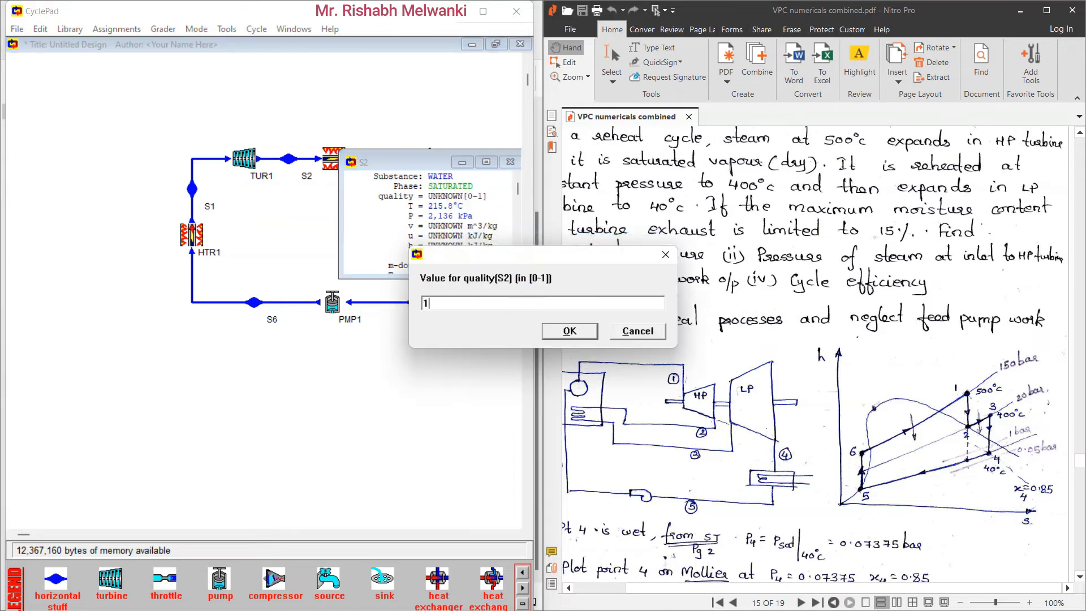
left_click(569, 331)
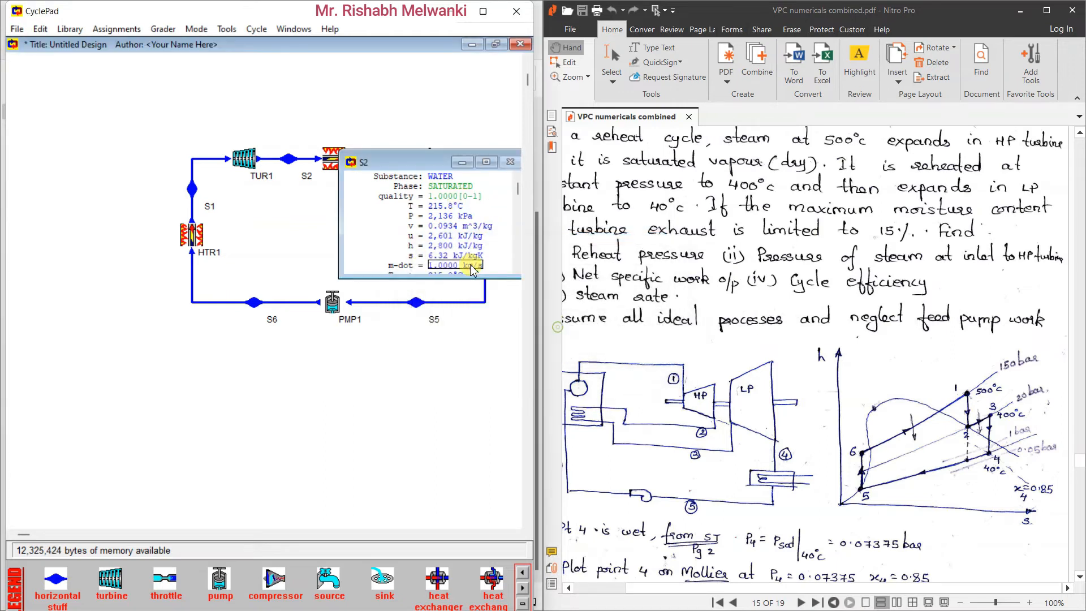
left_click(464, 163)
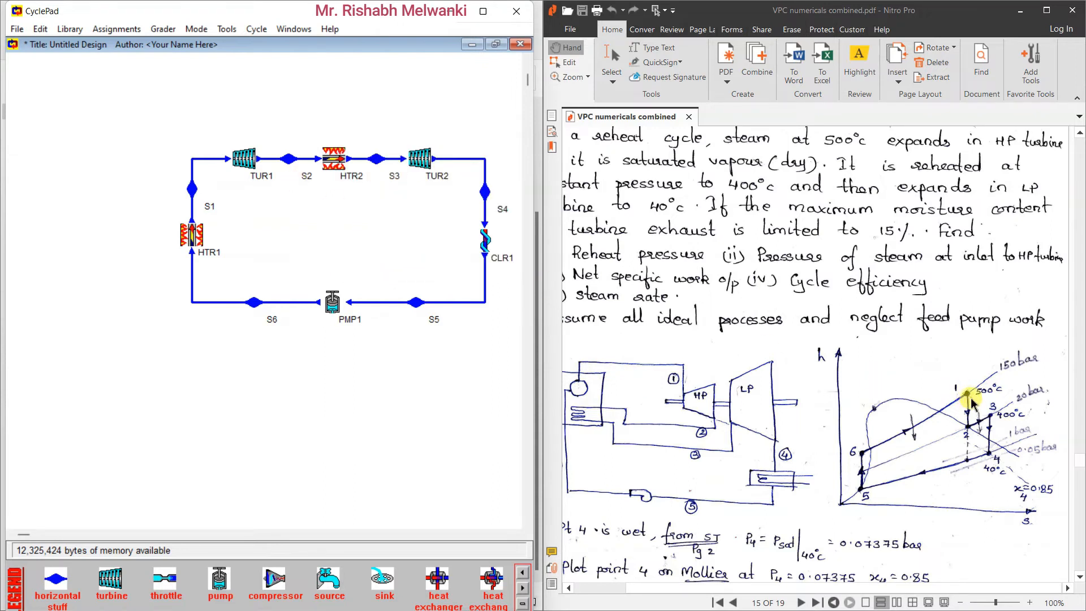
Assume a temperature of 500 °C for the TUR1 inlet state S1 and put its meter away.
left_click(200, 193)
double_click(197, 192)
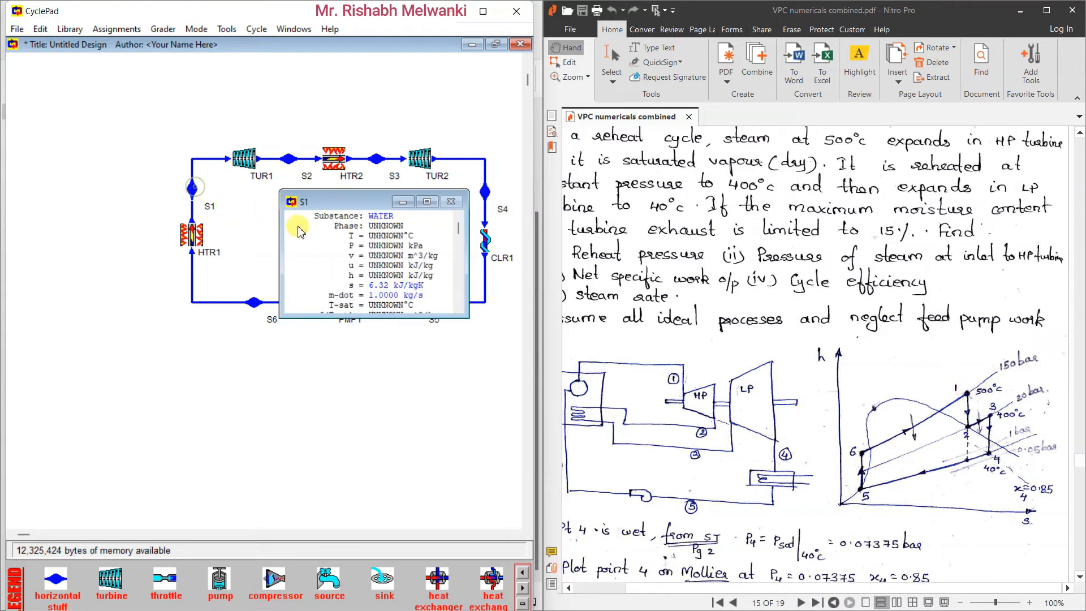
left_click(383, 241)
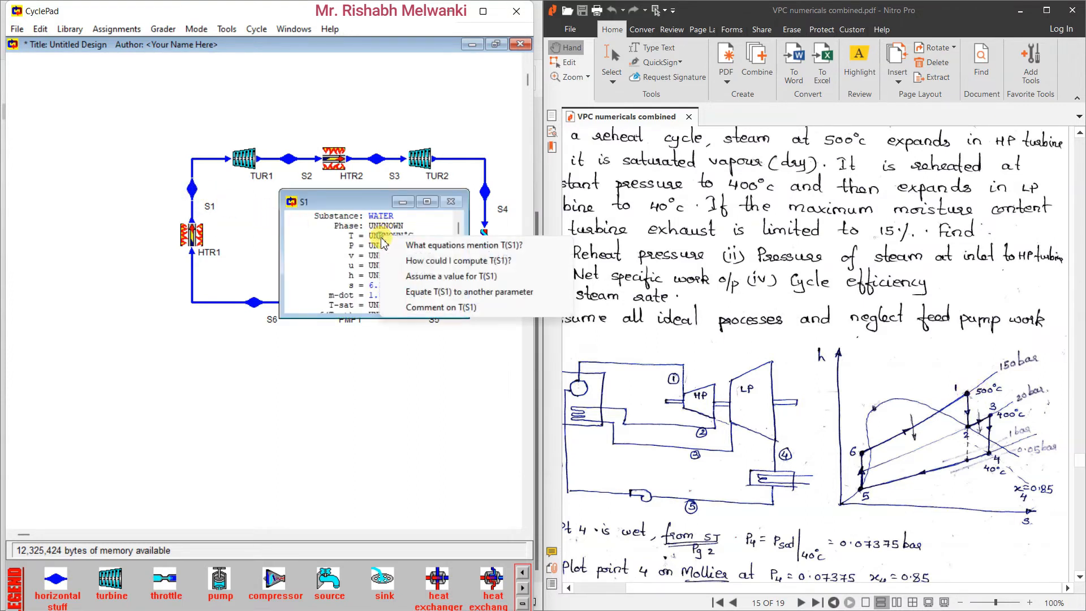
left_click(435, 275)
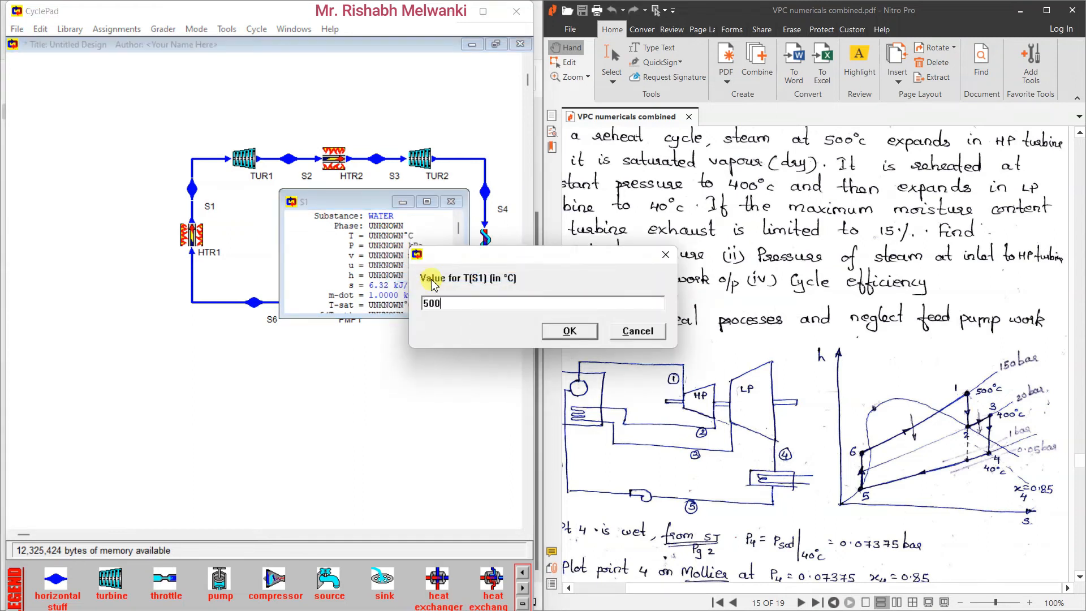
type("500")
left_click(568, 331)
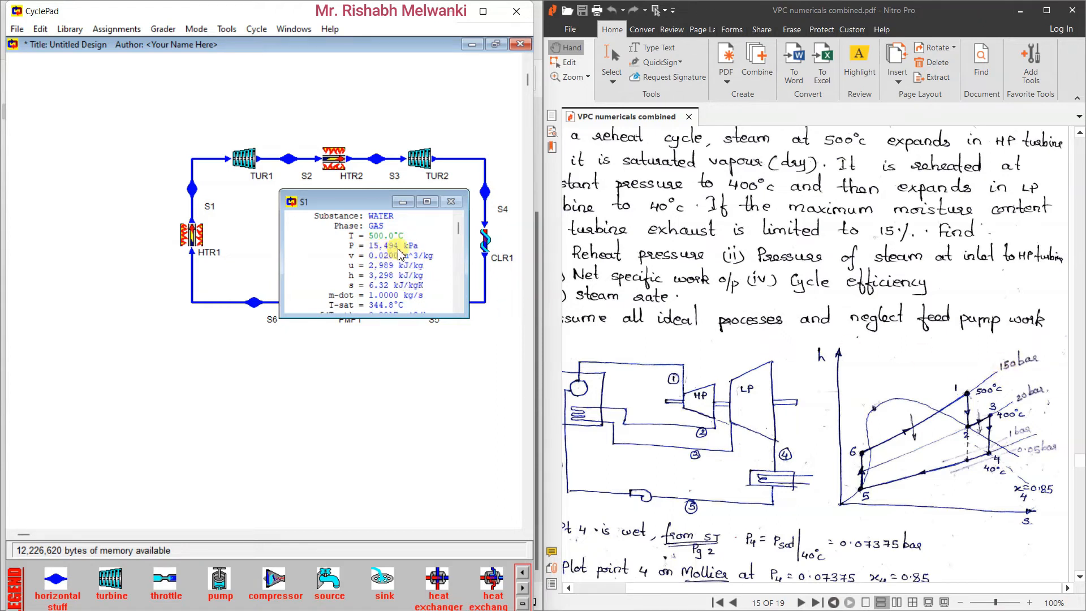
left_click(405, 207)
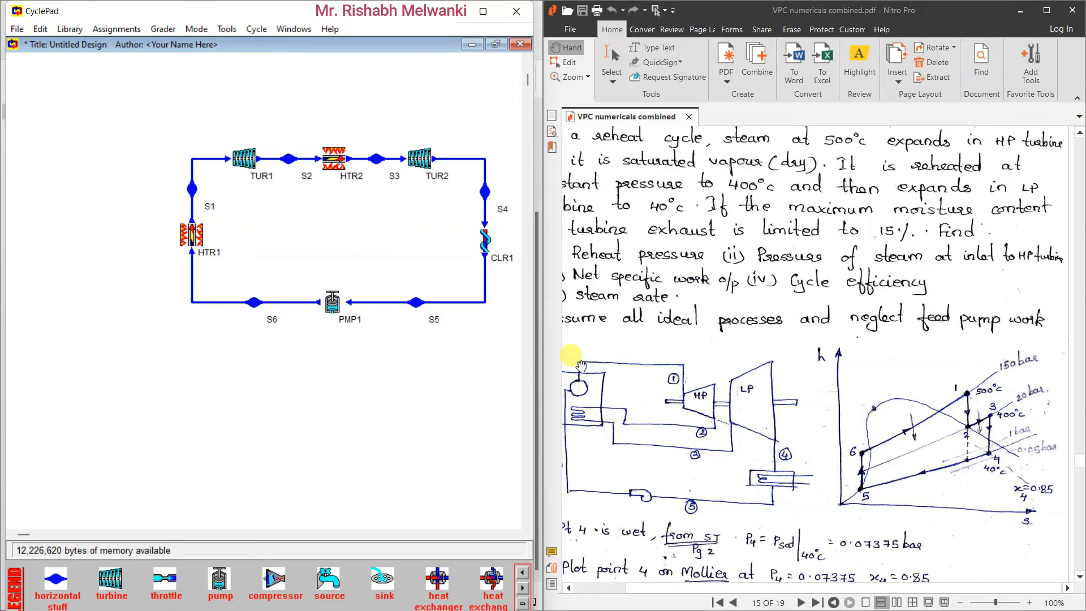
Set the phase of the condenser outlet state S5 to saturated with a quality of 0, and put its meter away.
double_click(420, 304)
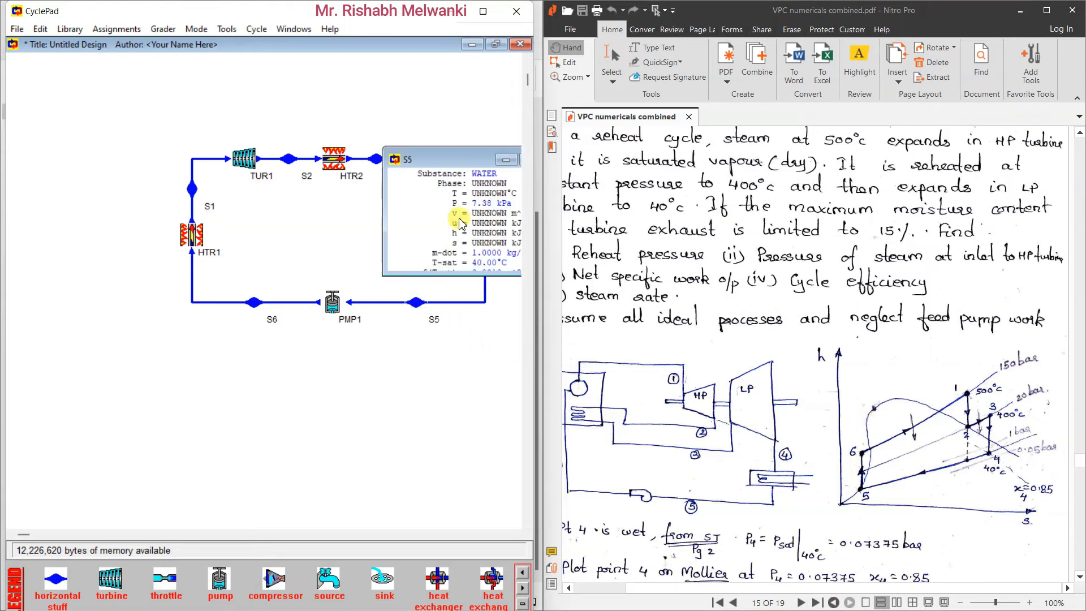
left_click(487, 185)
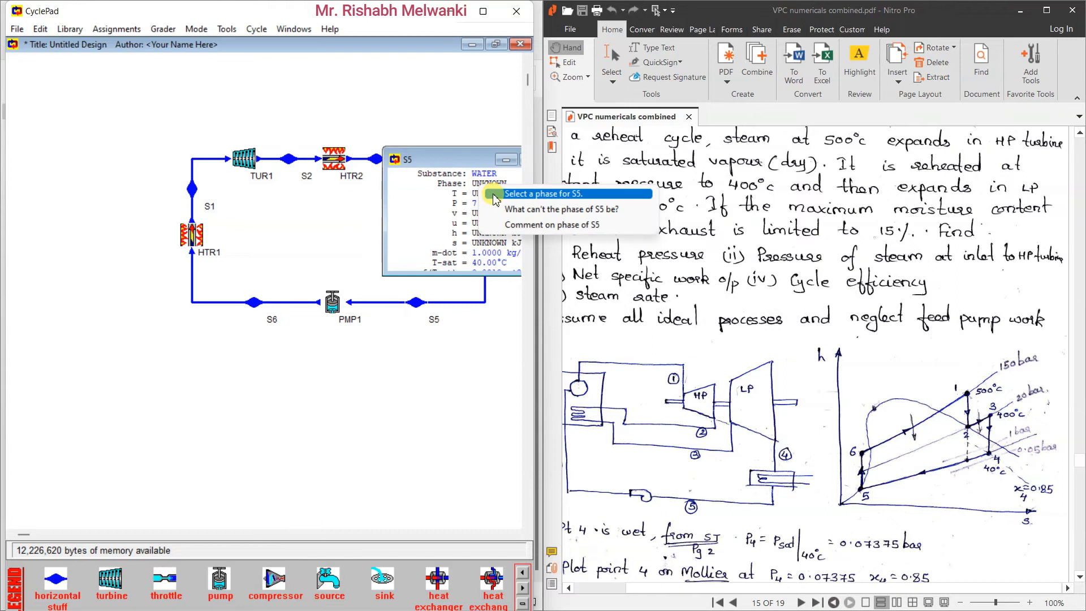
left_click(494, 196)
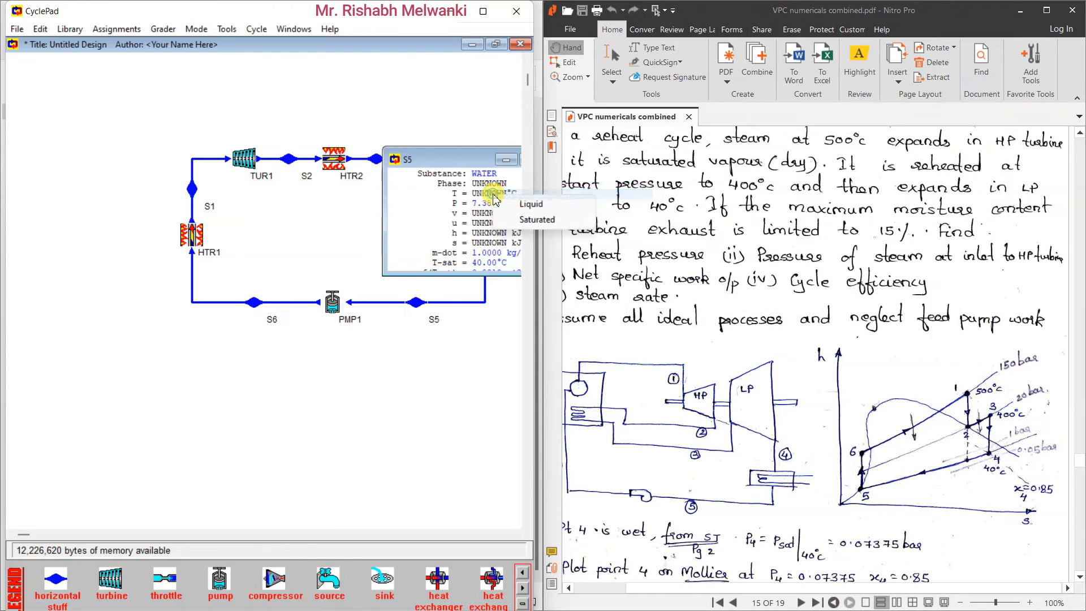
left_click(520, 220)
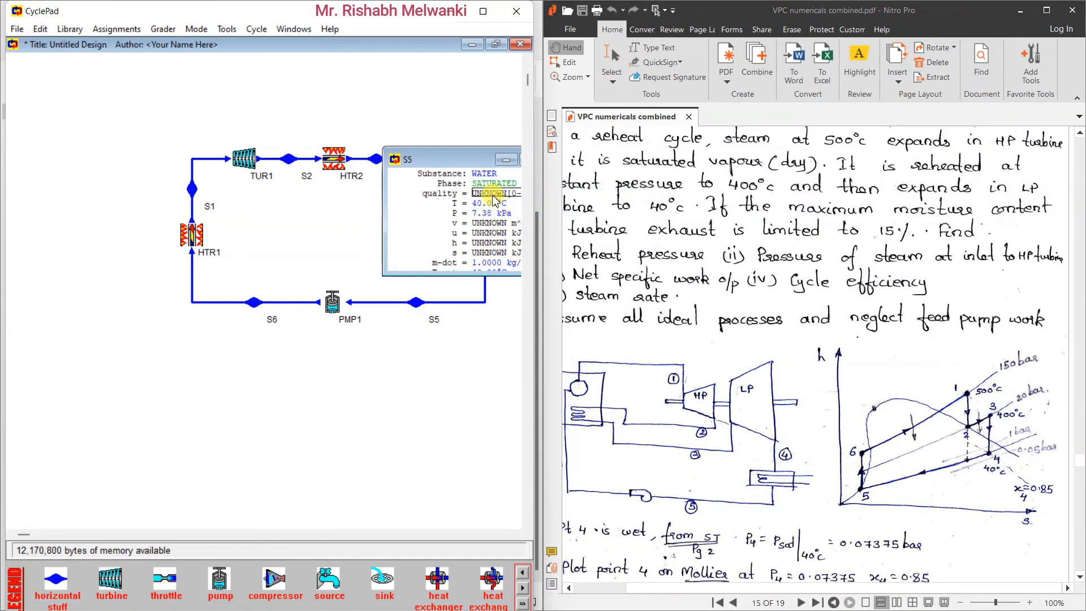
left_click(493, 196)
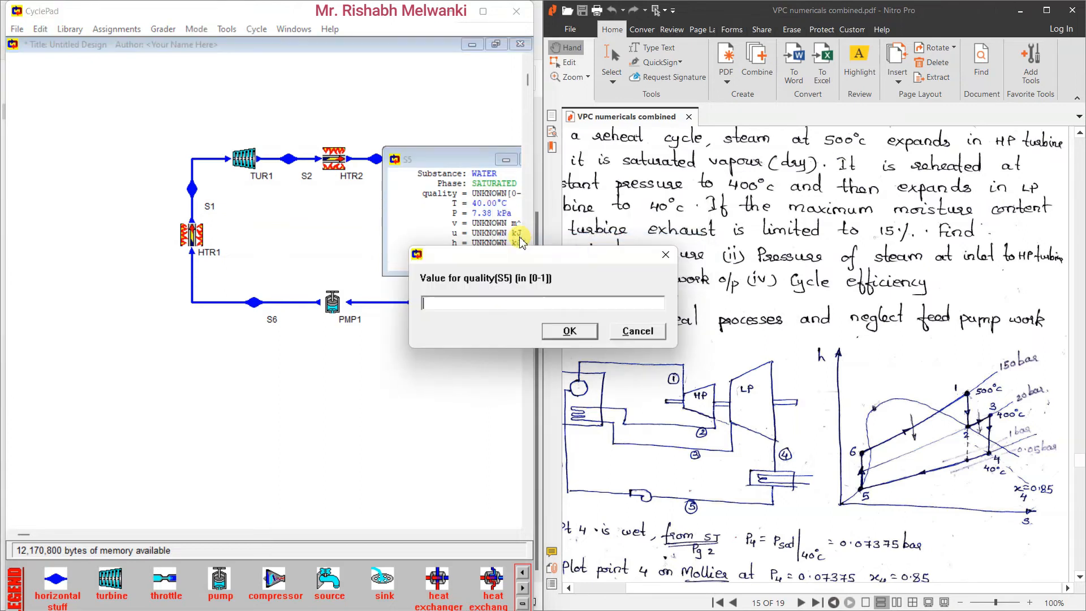
type("0")
left_click(559, 332)
left_click_drag(467, 160, 370, 164)
left_click(409, 164)
Compare the pressure and enthalpy of state S1 with the worked solution in the PDF numerical.
left_click_drag(747, 446, 774, 410)
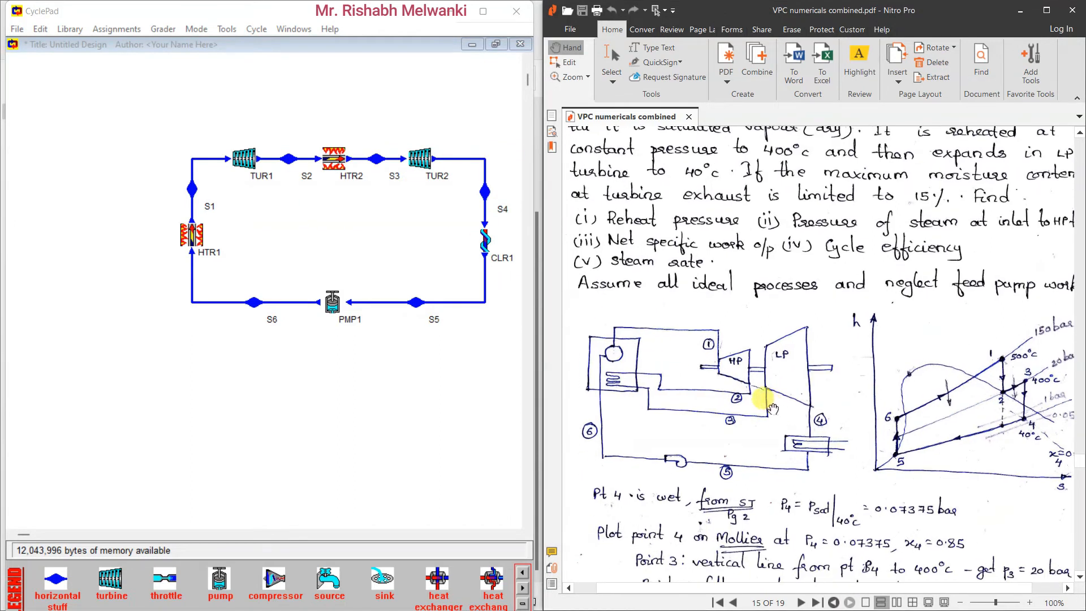
scroll(773, 408, "down", 5)
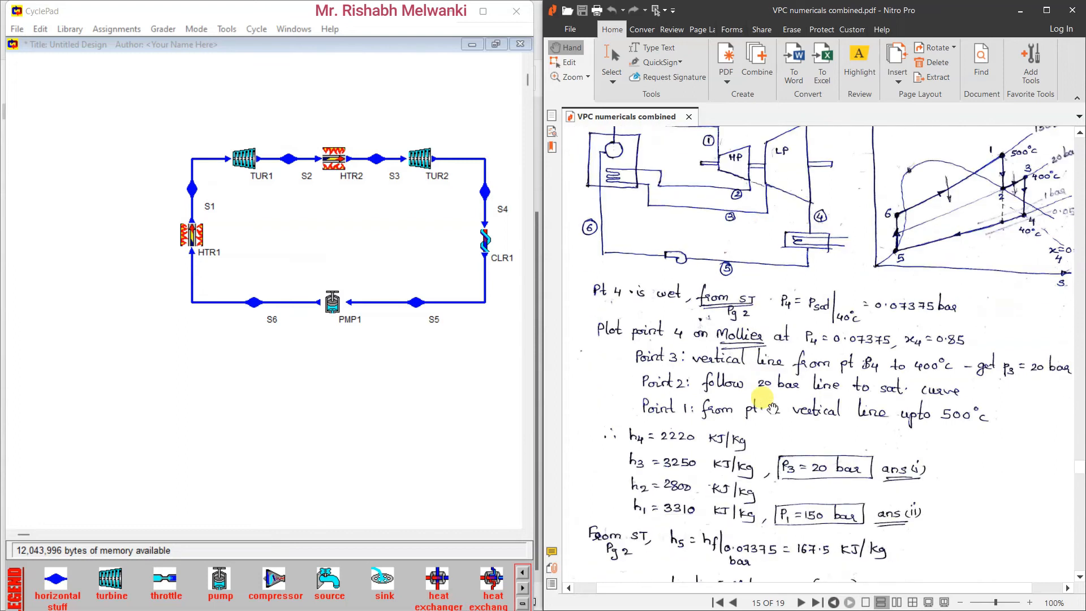
scroll(773, 408, "down", 1)
scroll(773, 409, "up", 2)
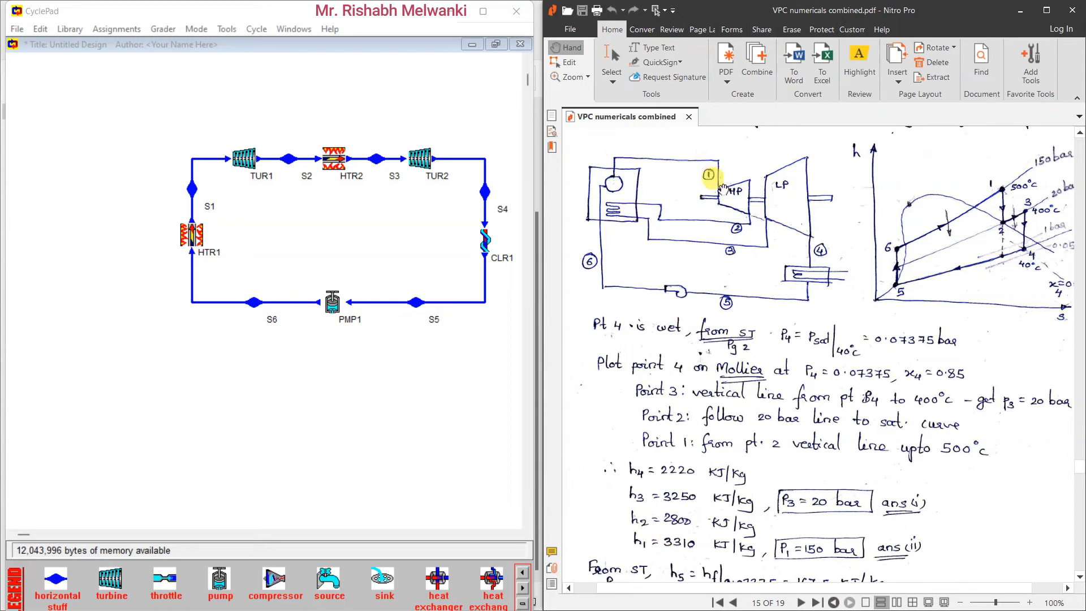
double_click(190, 190)
left_click(373, 276)
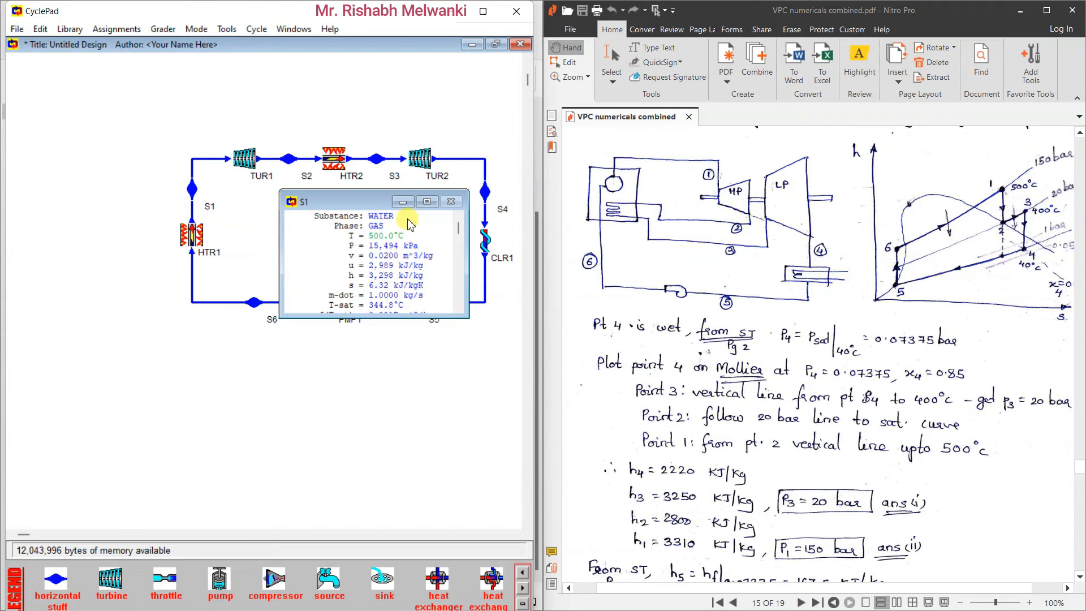
left_click(403, 202)
Review the properties of states S2, S3 and S4 against the enthalpies and reheat pressure in the PDF solution.
left_click(290, 162)
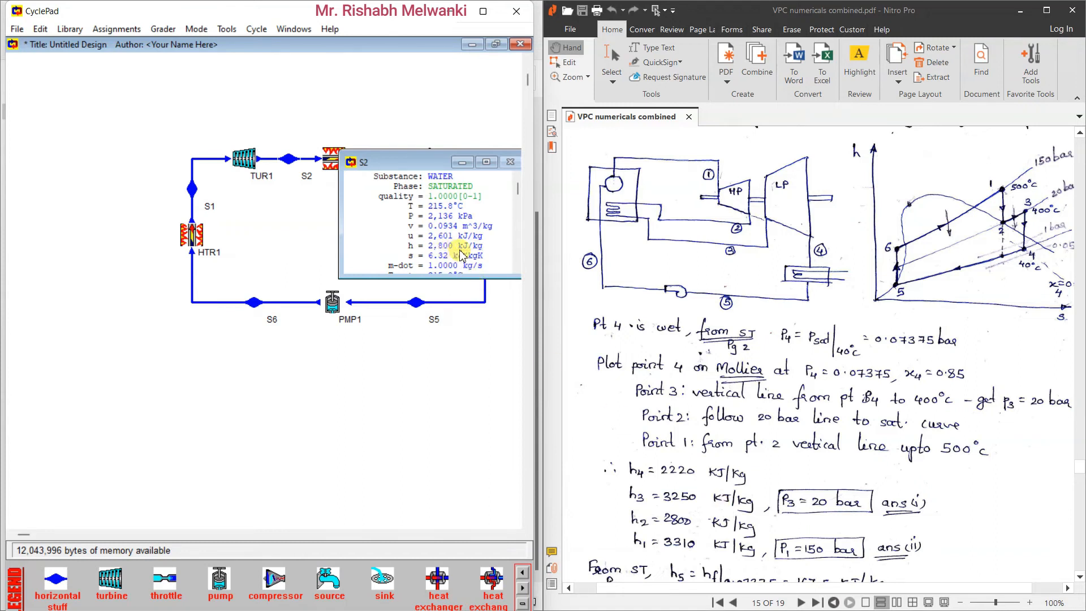
left_click(463, 162)
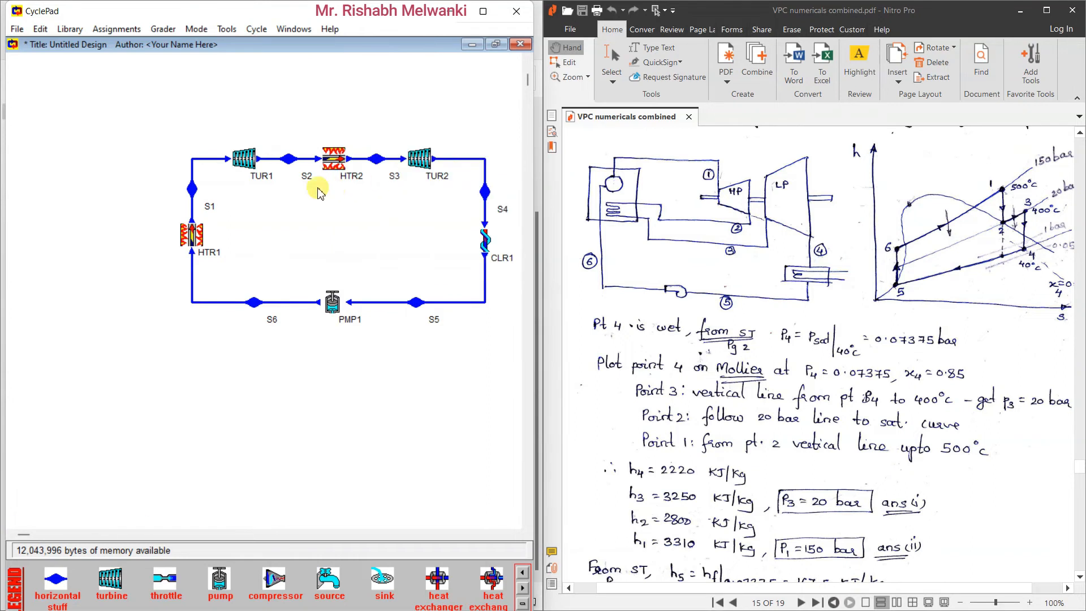
double_click(382, 164)
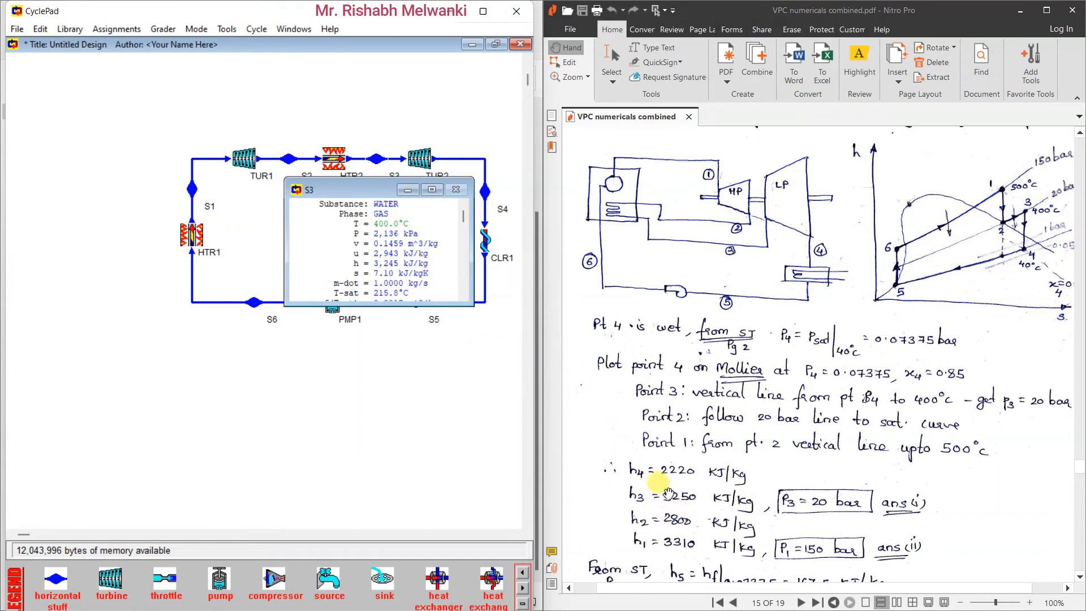
left_click(409, 193)
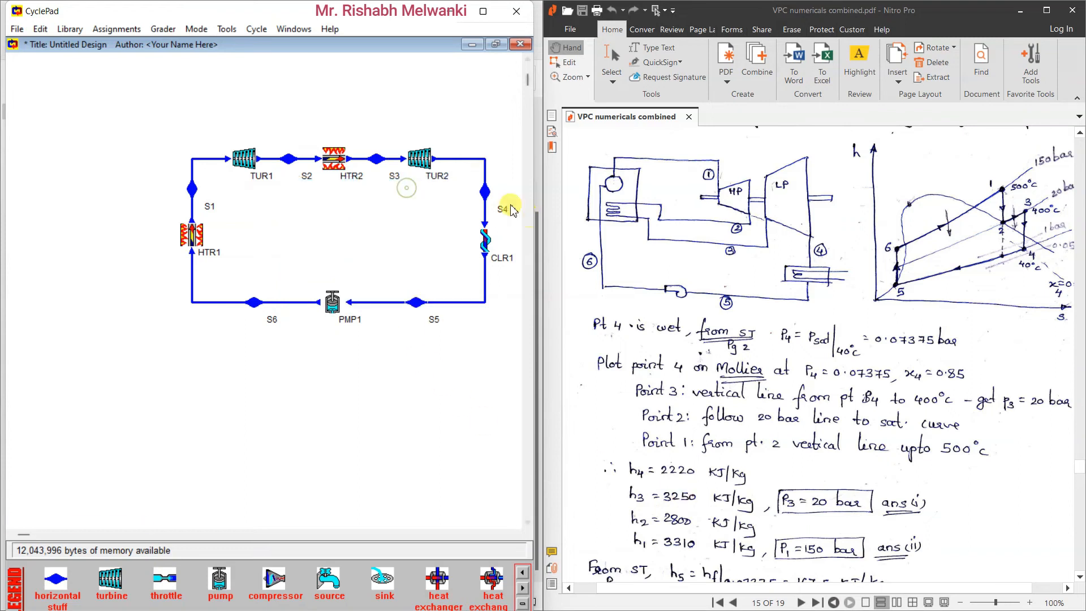
double_click(485, 192)
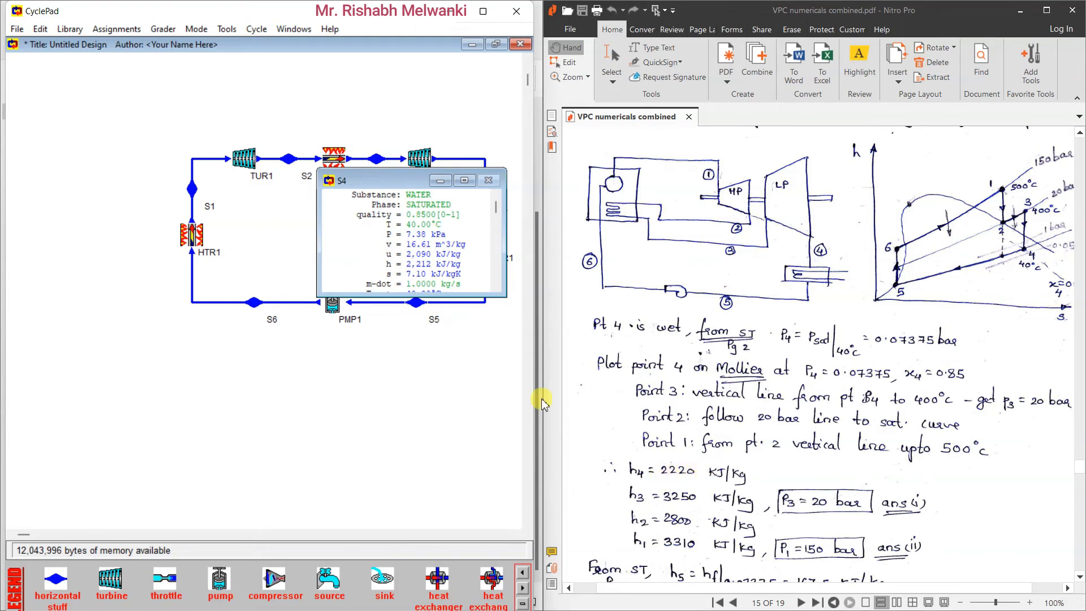
left_click(438, 181)
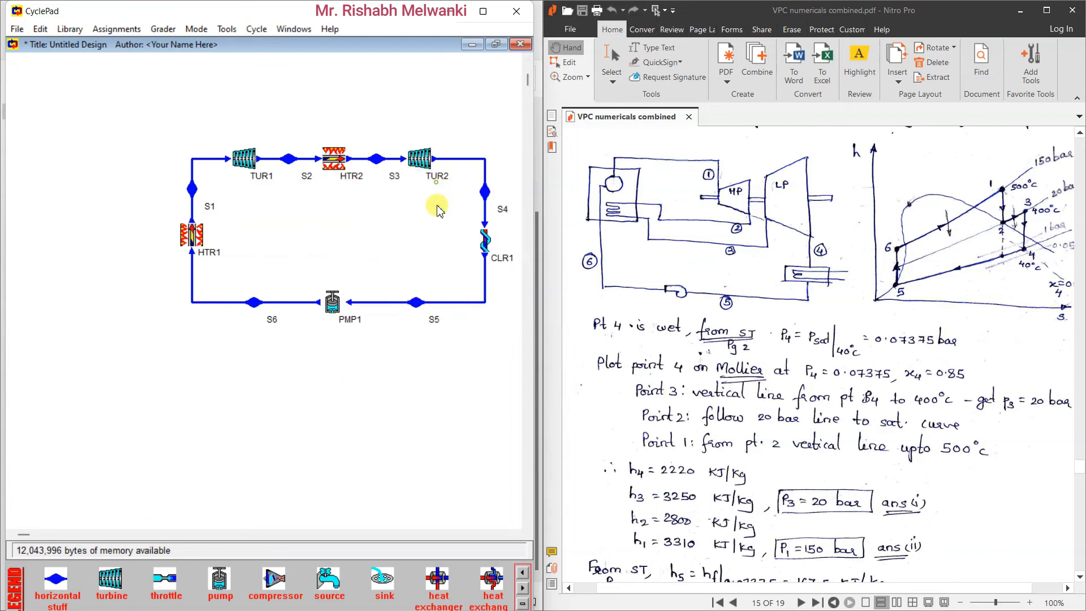
Compare the enthalpies of states S5 and S6 with the worked solution in the PDF, putting each meter away after checking.
left_click(417, 302)
scroll(894, 419, "up", 1)
scroll(899, 423, "down", 6)
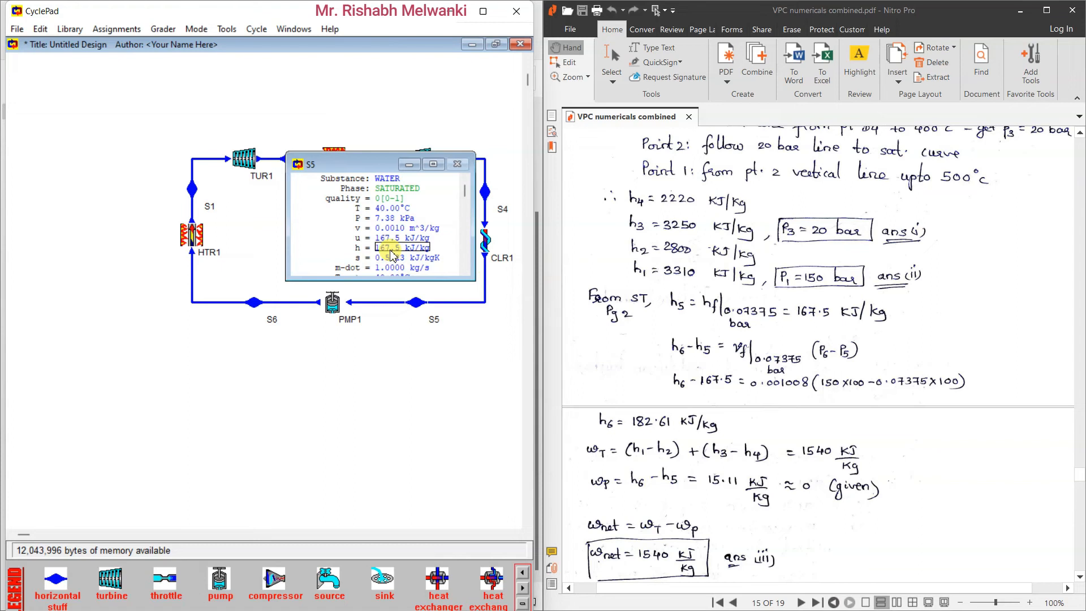
left_click(409, 164)
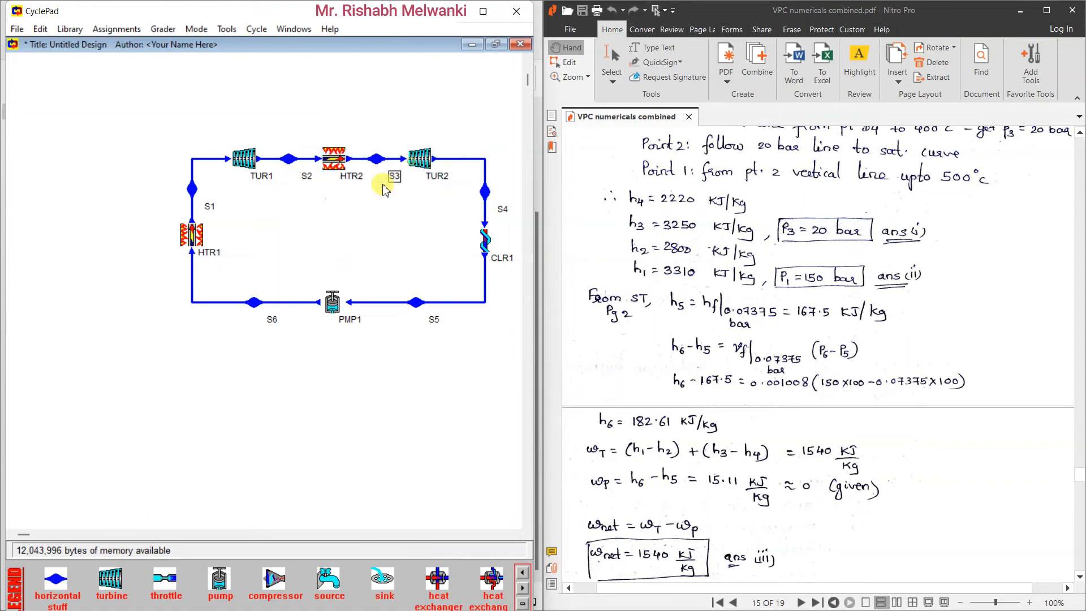
left_click(255, 303)
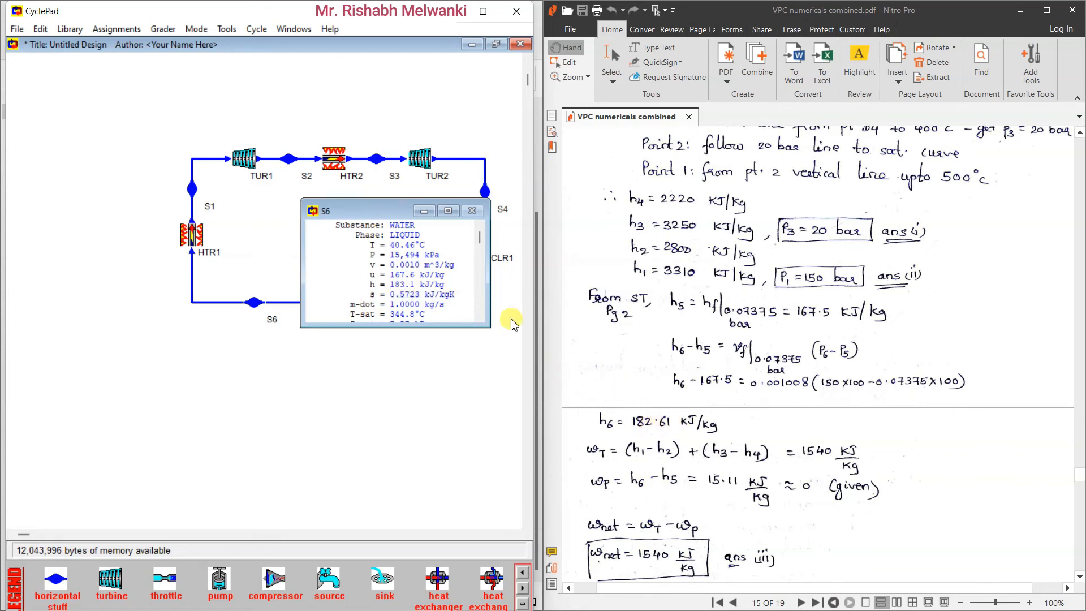
left_click(425, 211)
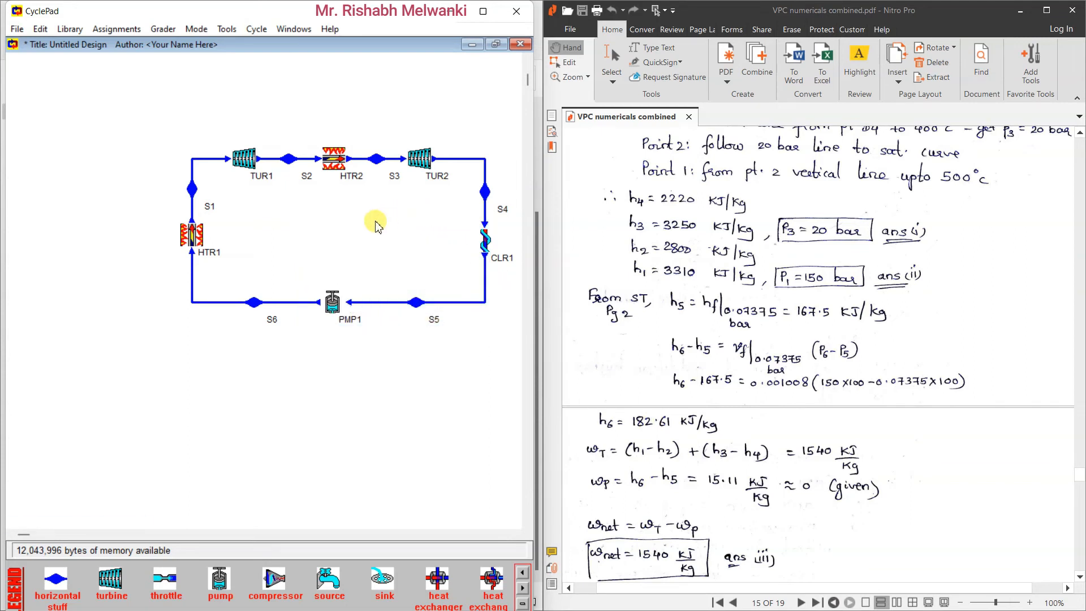
Show the overall cycle properties and assume that the cycle is a heat engine.
left_click(249, 29)
left_click(289, 104)
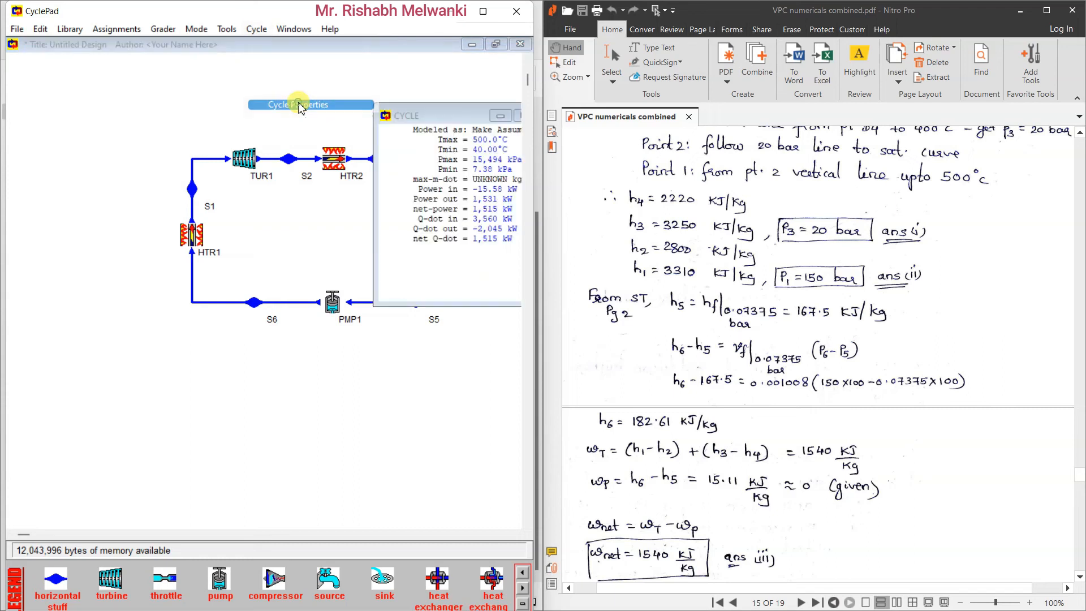
left_click_drag(431, 115, 289, 115)
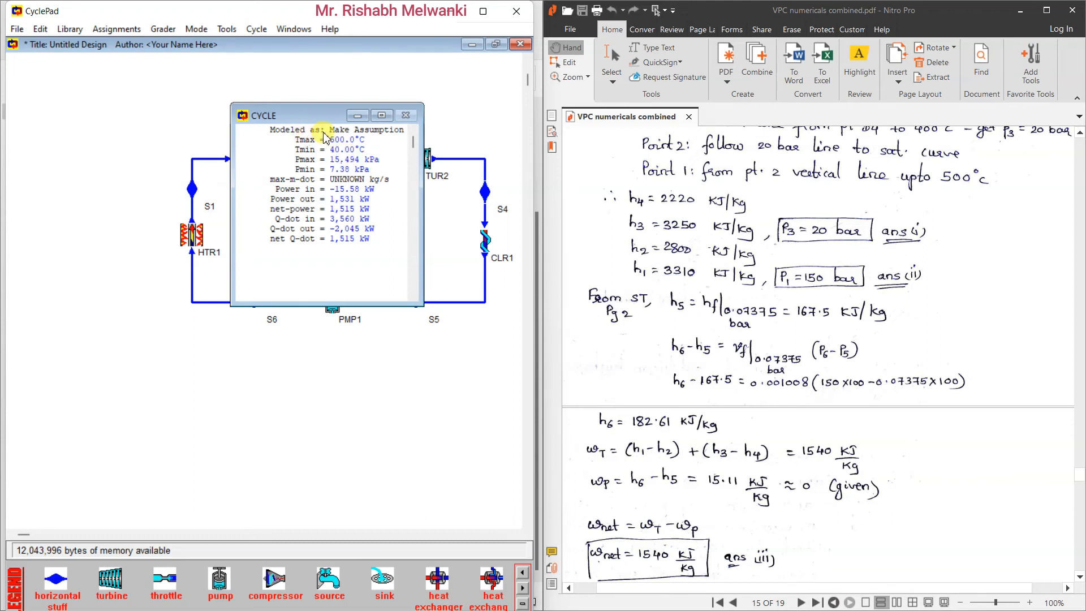
left_click(357, 130)
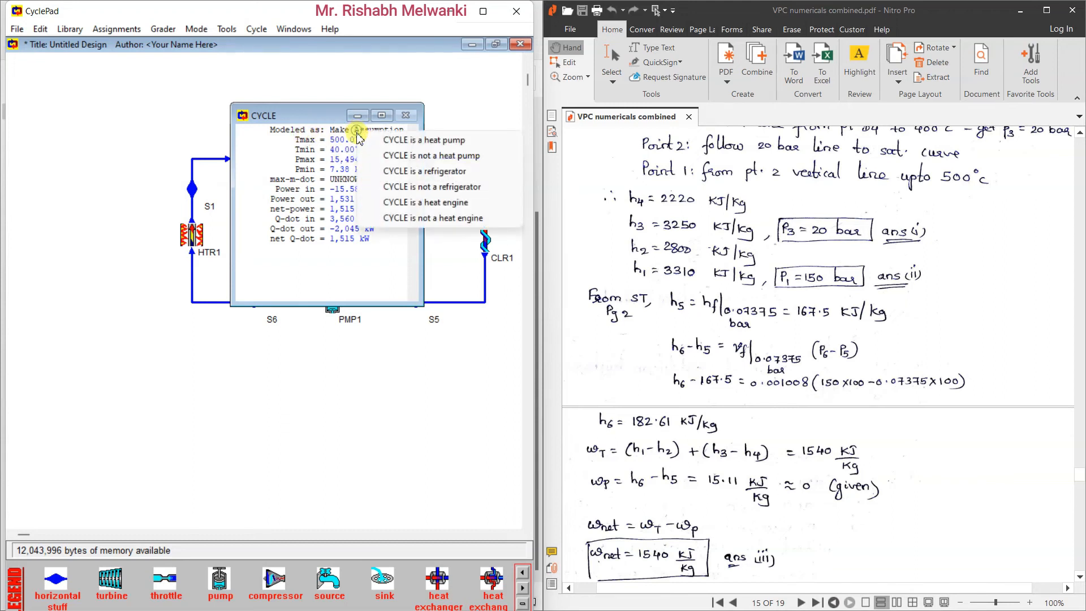
left_click(400, 210)
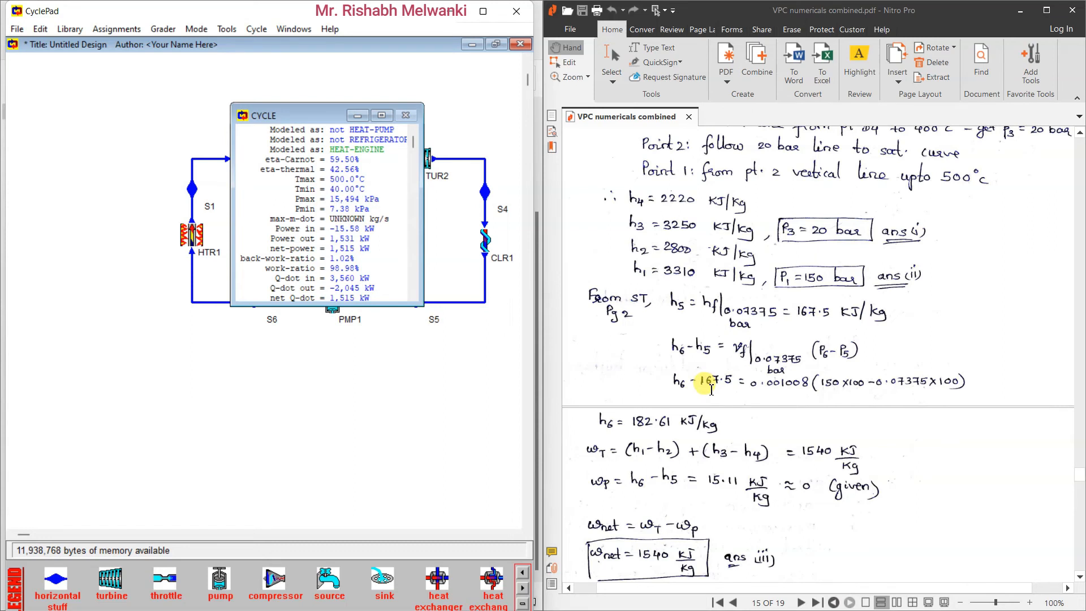
Compare the cycle's power output, net power and thermal efficiency with the PDF answers, and close the cycle properties.
scroll(711, 389, "down", 1)
scroll(711, 390, "down", 1)
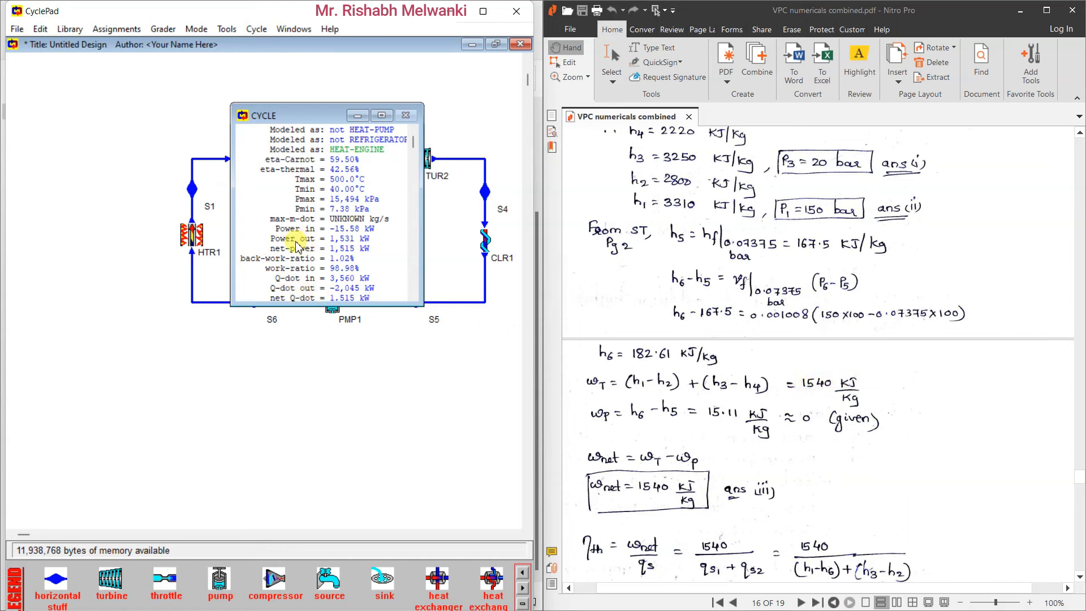
left_click(352, 242)
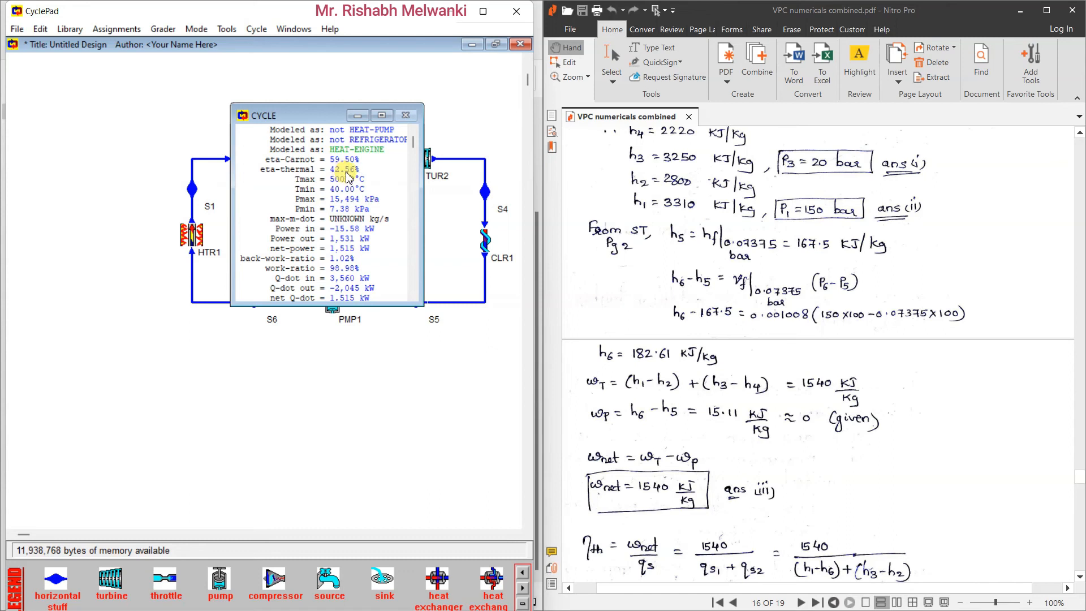
scroll(721, 498, "down", 3)
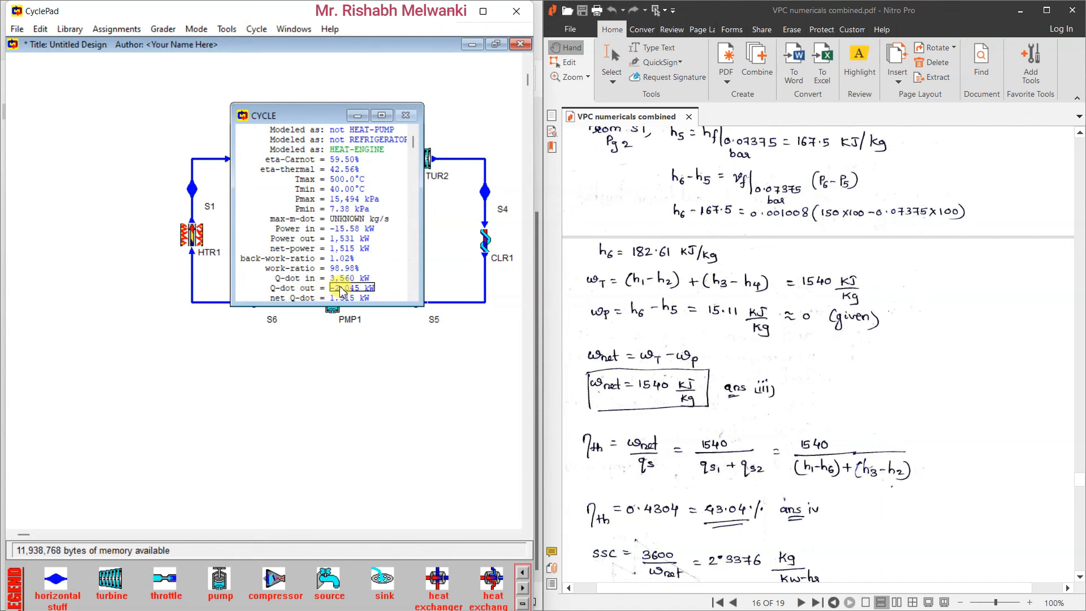
left_click(408, 115)
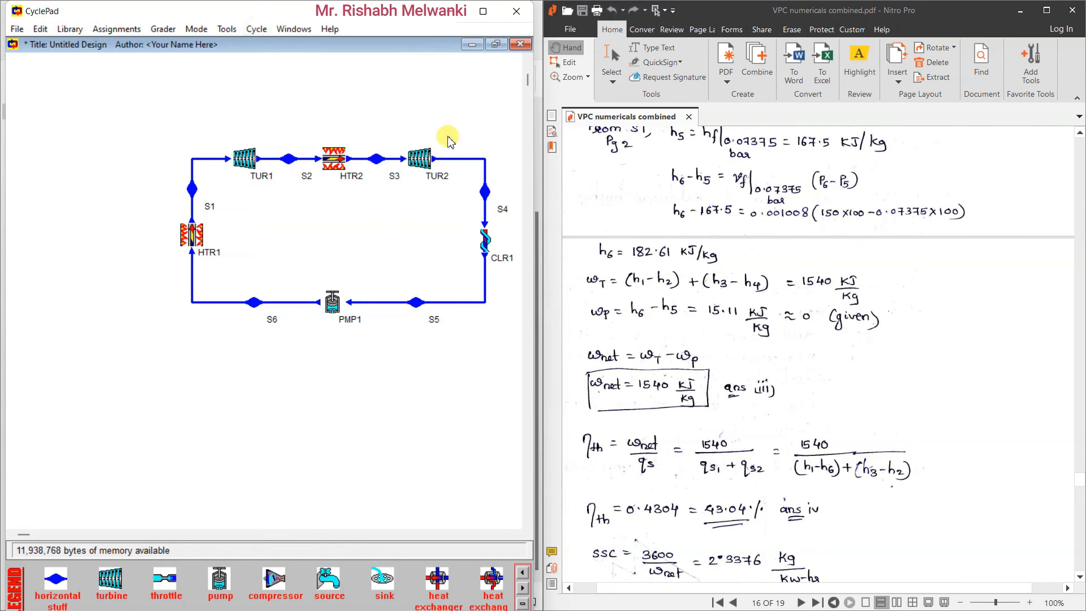
Display the cycle's T-S diagram fully in view over the schematic, with the PDF's hand-drawn h-s diagram visible for comparison.
scroll(857, 352, "up", 5)
scroll(858, 356, "up", 6)
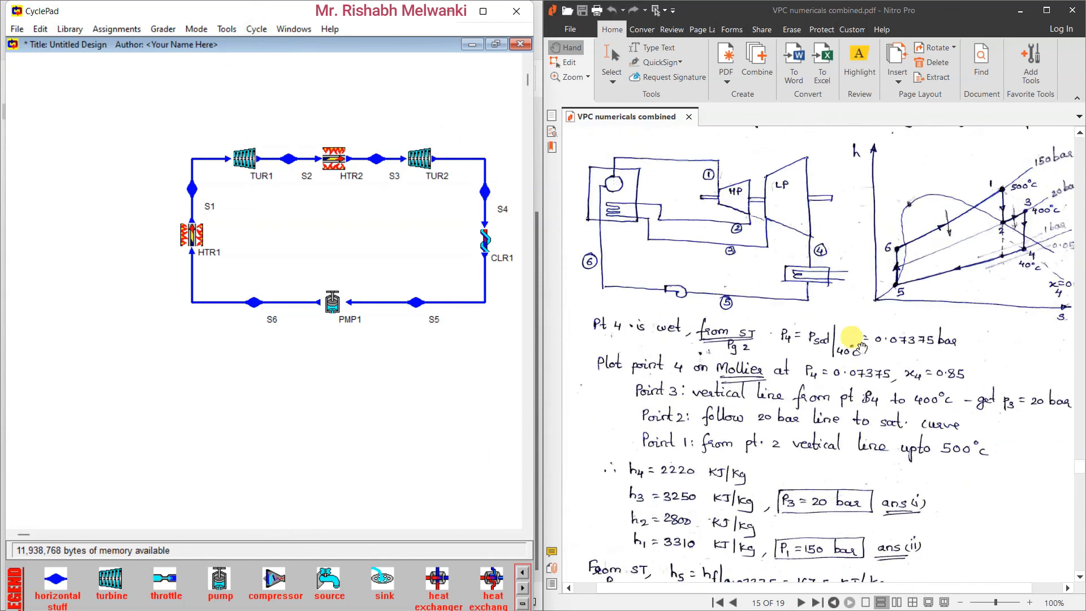
left_click_drag(904, 368, 826, 362)
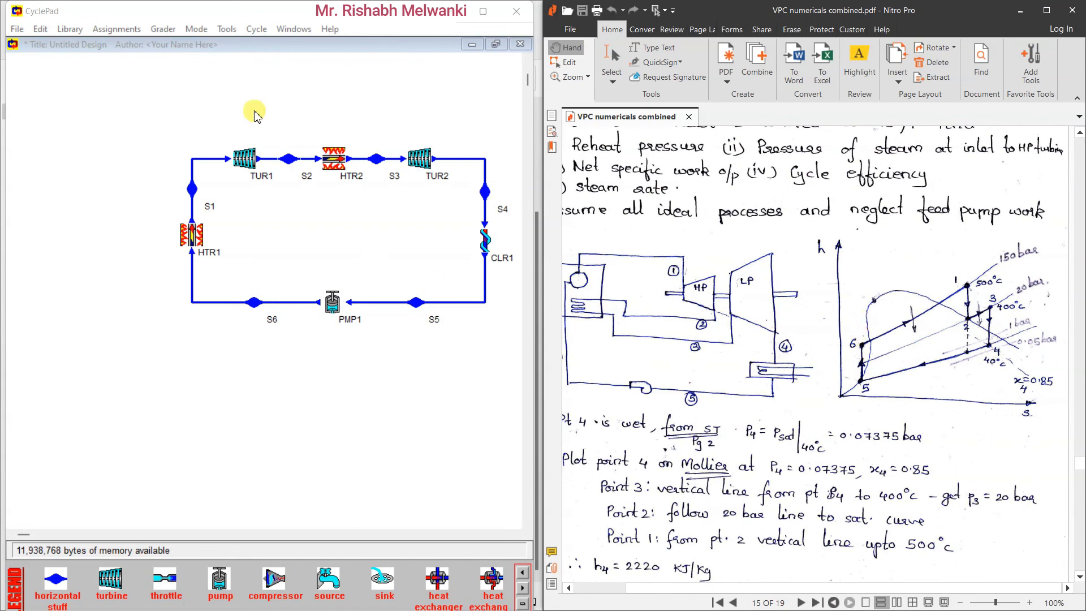
left_click(255, 30)
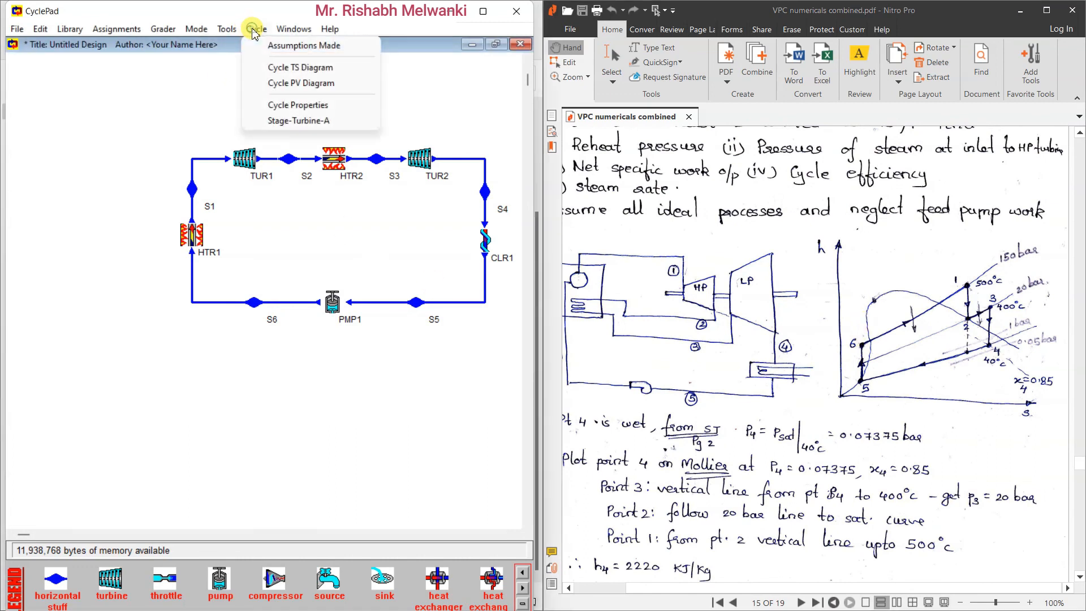
left_click(292, 68)
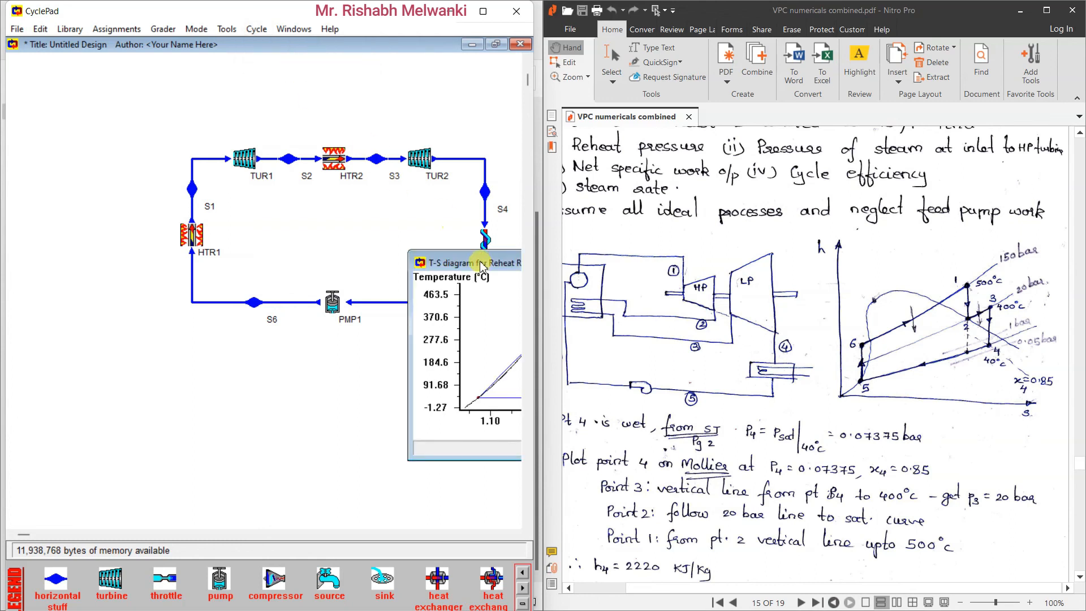
left_click_drag(477, 260, 214, 225)
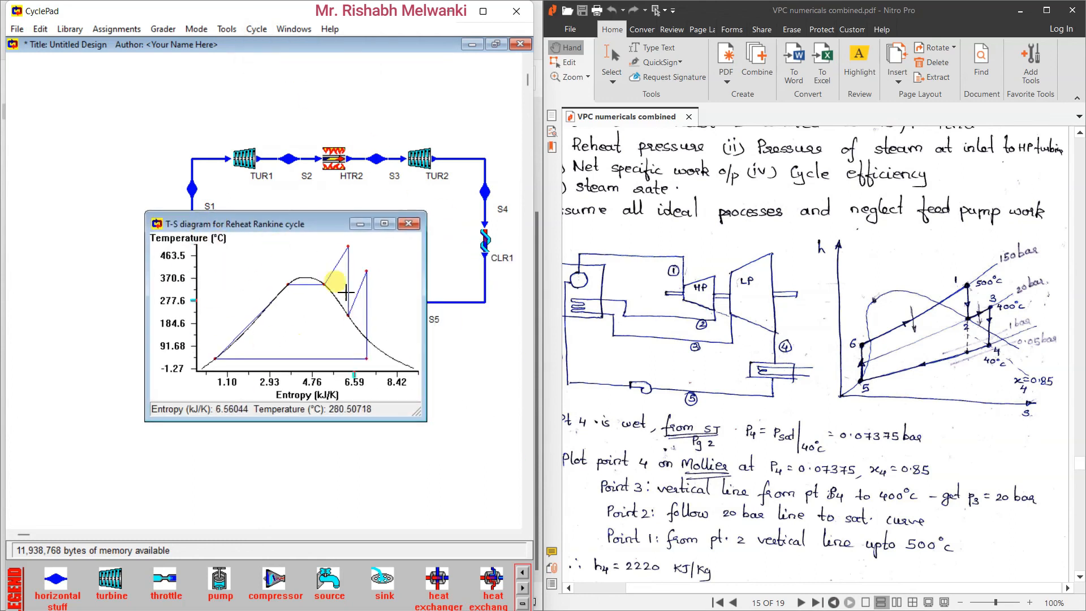